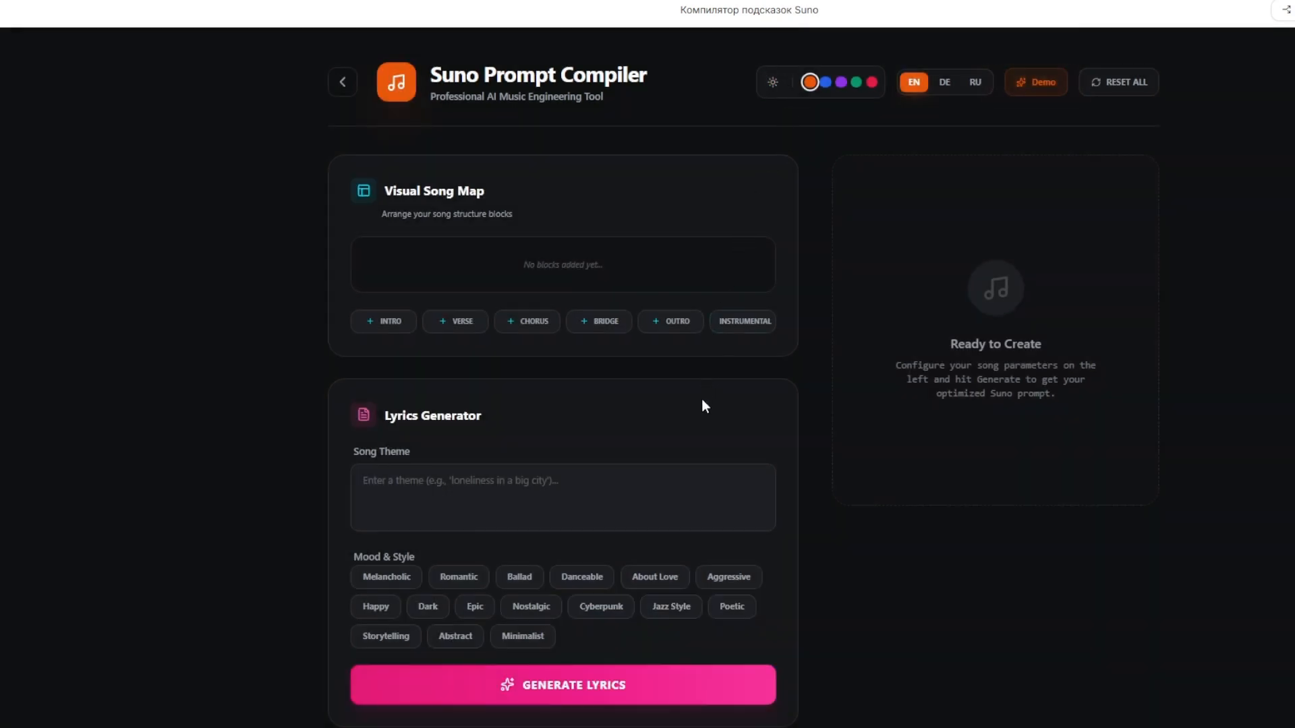
Look over the song map, lyrics generator and musical cue options of the Lyrics & Structure page
scroll(647, 506, down, 5)
scroll(630, 552, down, 5)
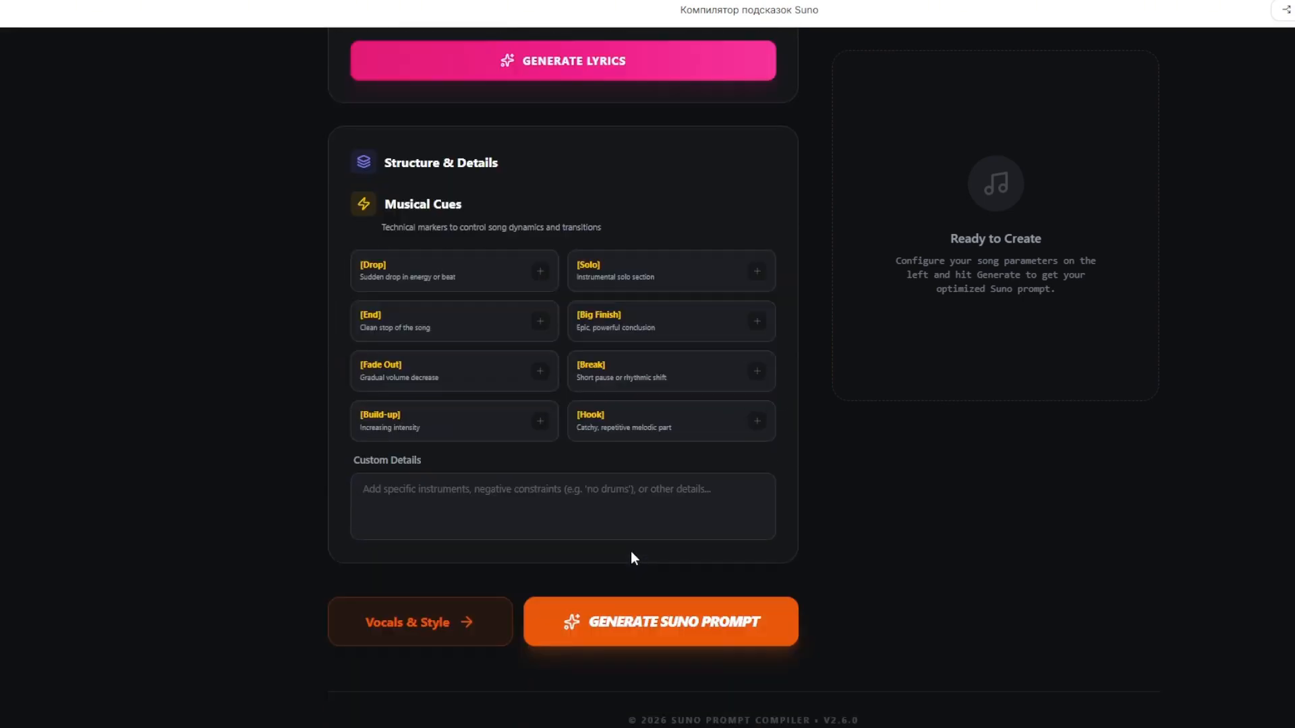
scroll(633, 557, up, 8)
scroll(319, 85, up, 2)
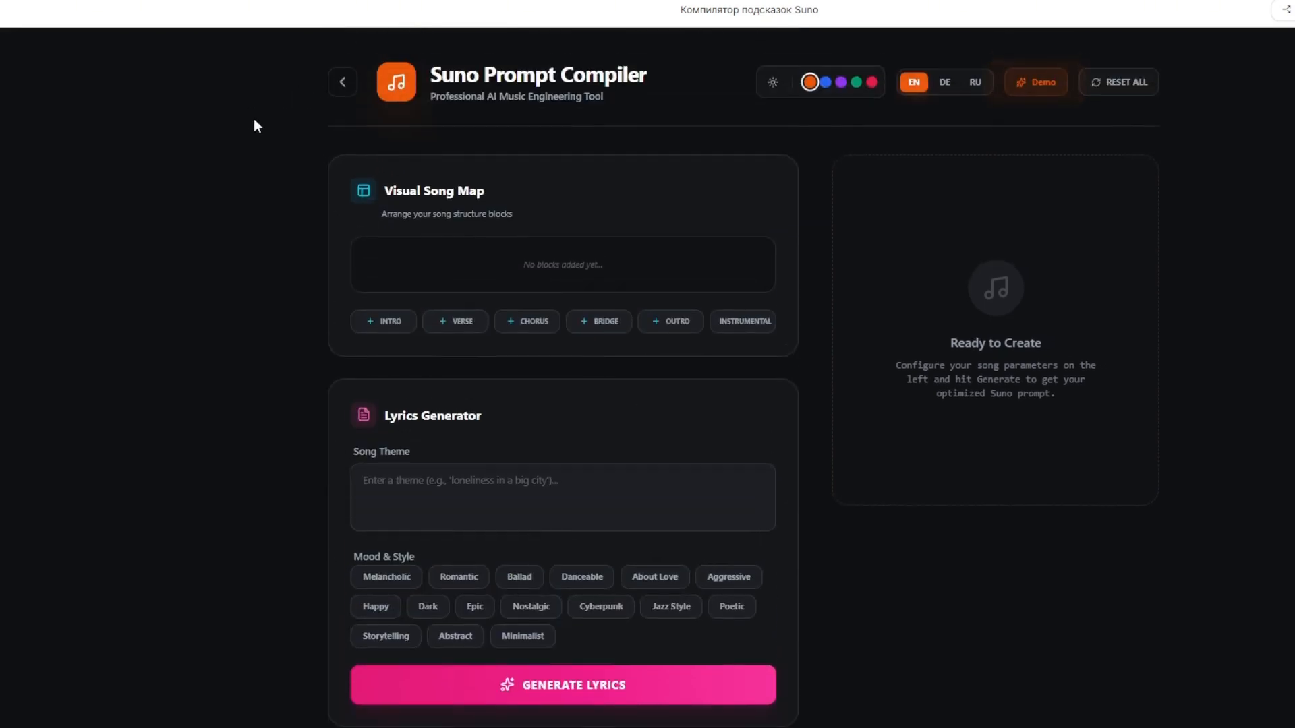
Open the Vocals & Style page and apply the Soviet Retro preset from the Style Library
click(340, 83)
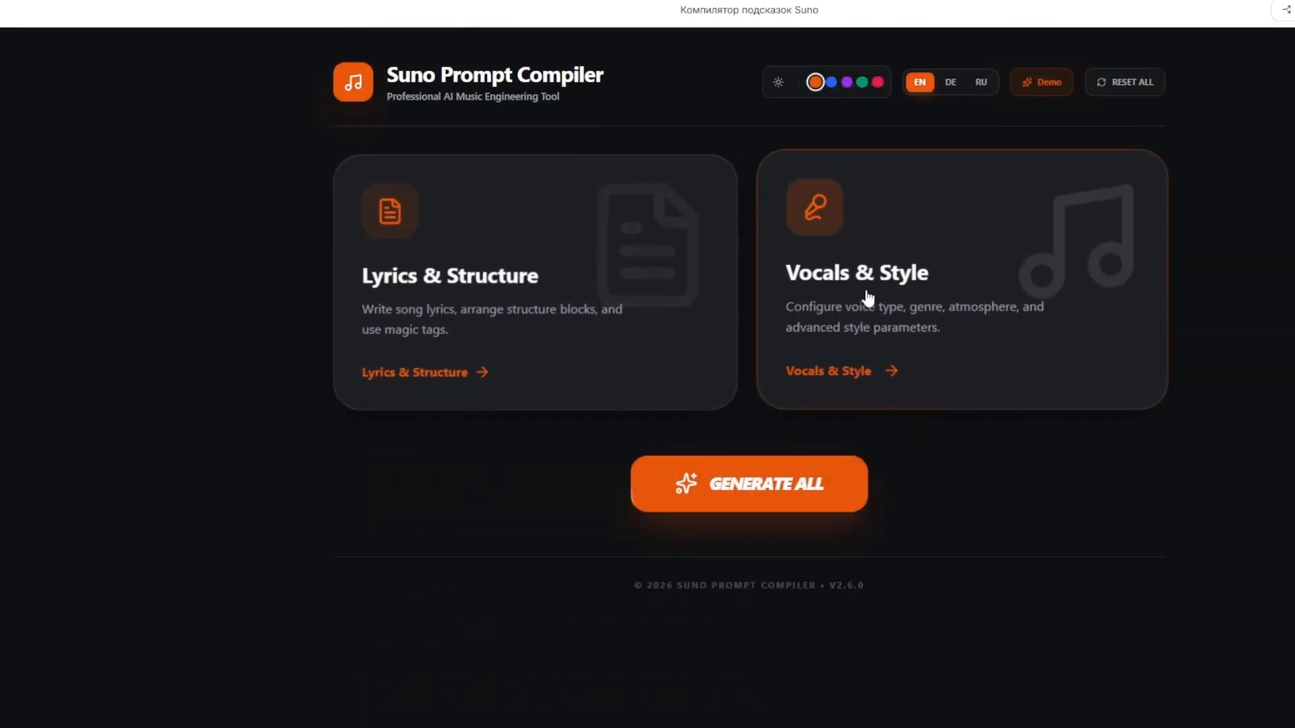
click(868, 297)
scroll(572, 472, down, 3)
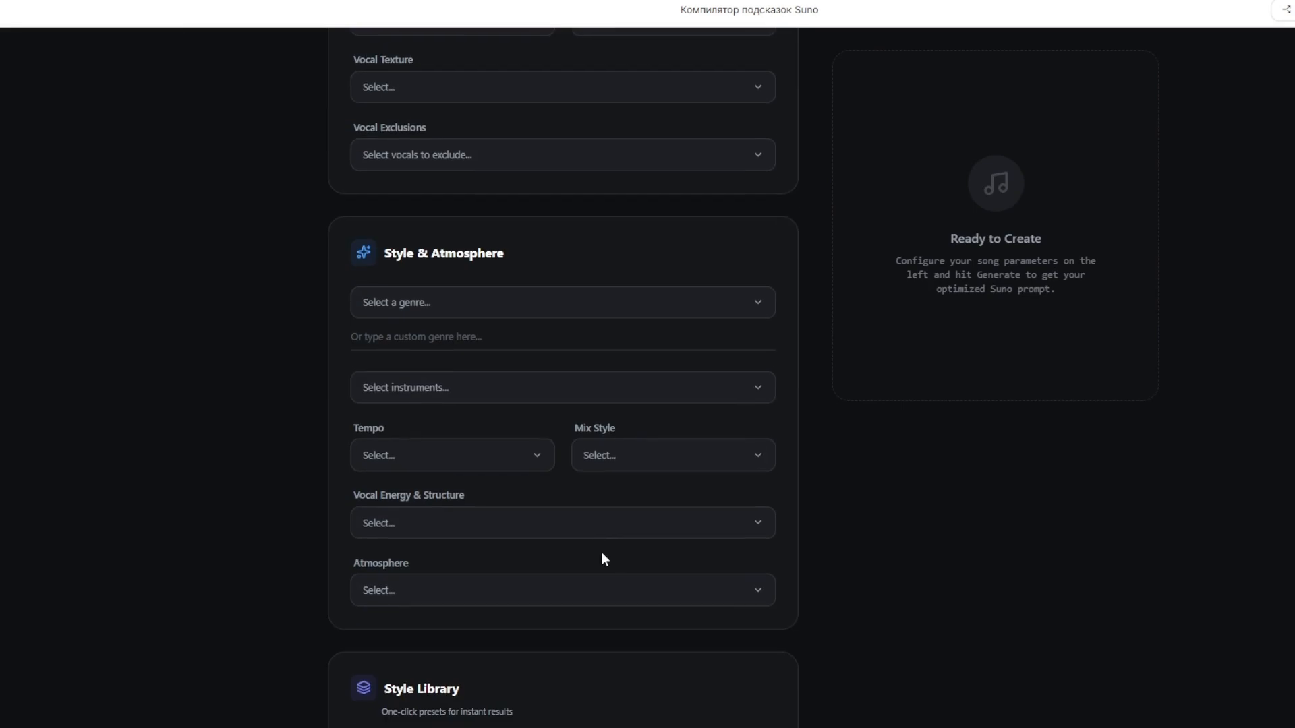
scroll(603, 559, down, 6)
click(728, 311)
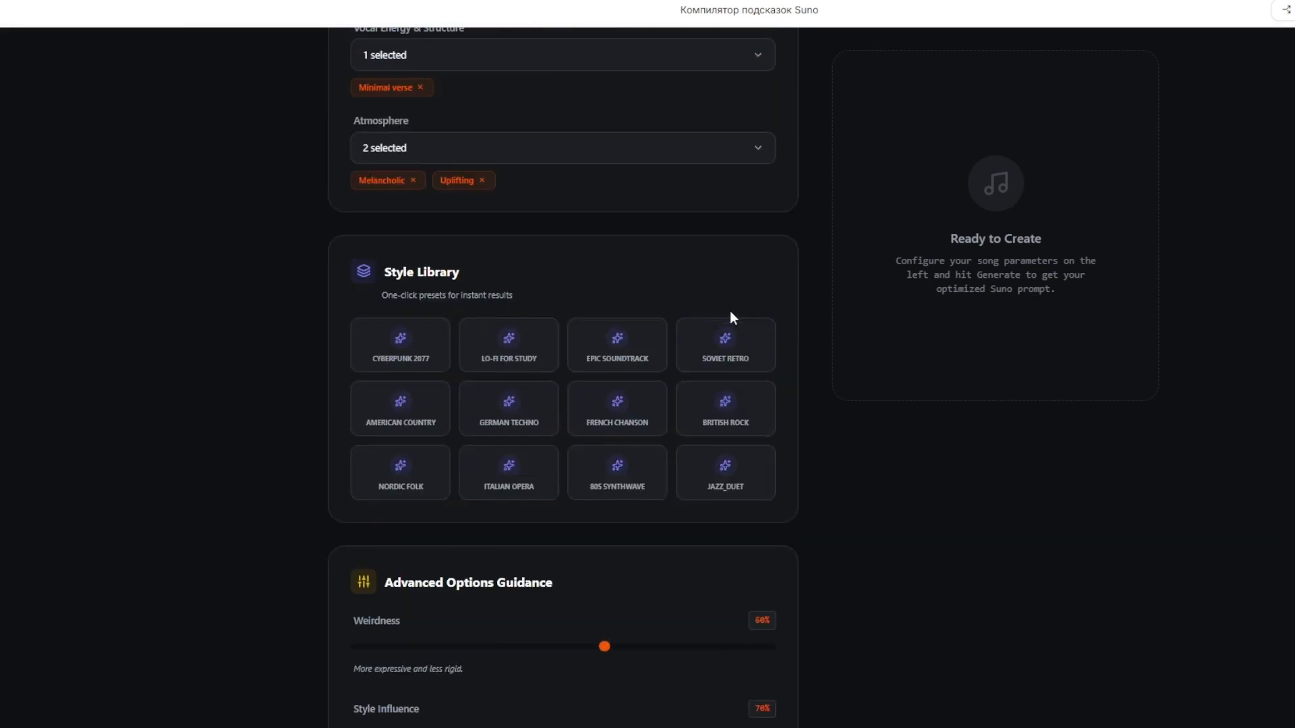
Review the vocal, style and atmosphere settings filled in by the Soviet Retro preset
scroll(658, 391, up, 6)
scroll(603, 335, up, 5)
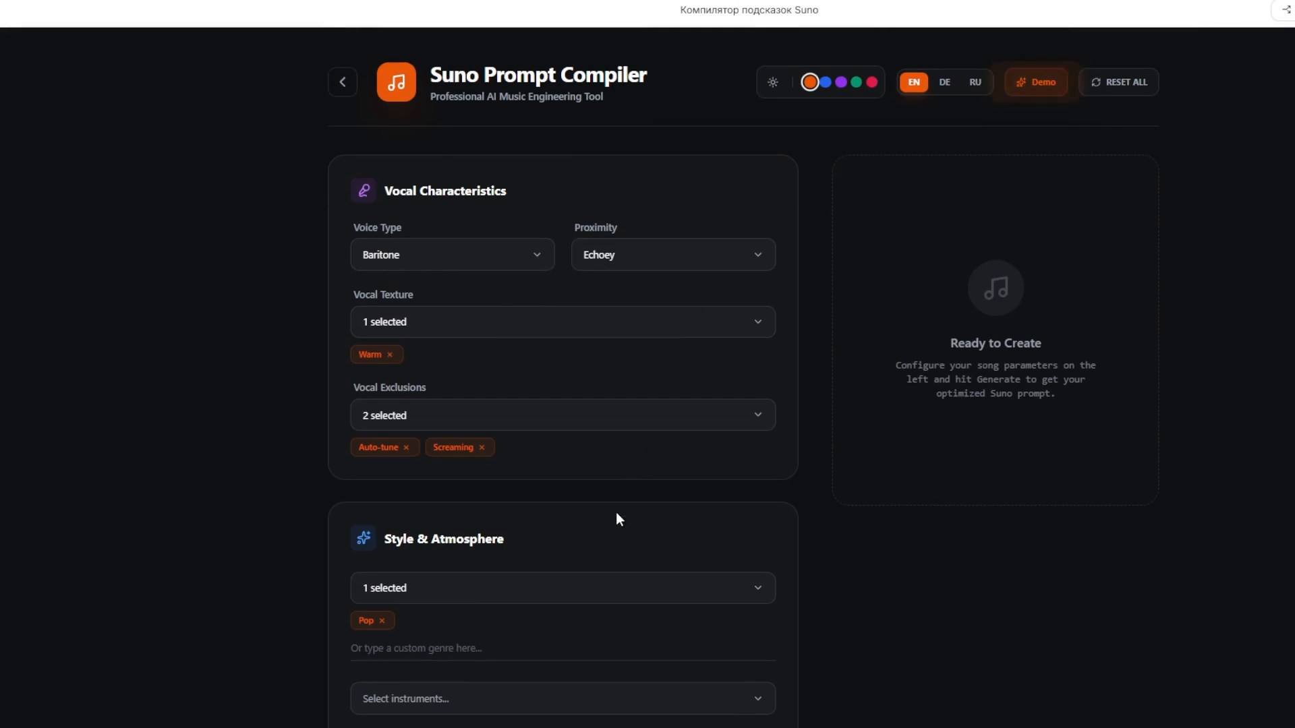
scroll(616, 511, down, 5)
scroll(617, 519, down, 7)
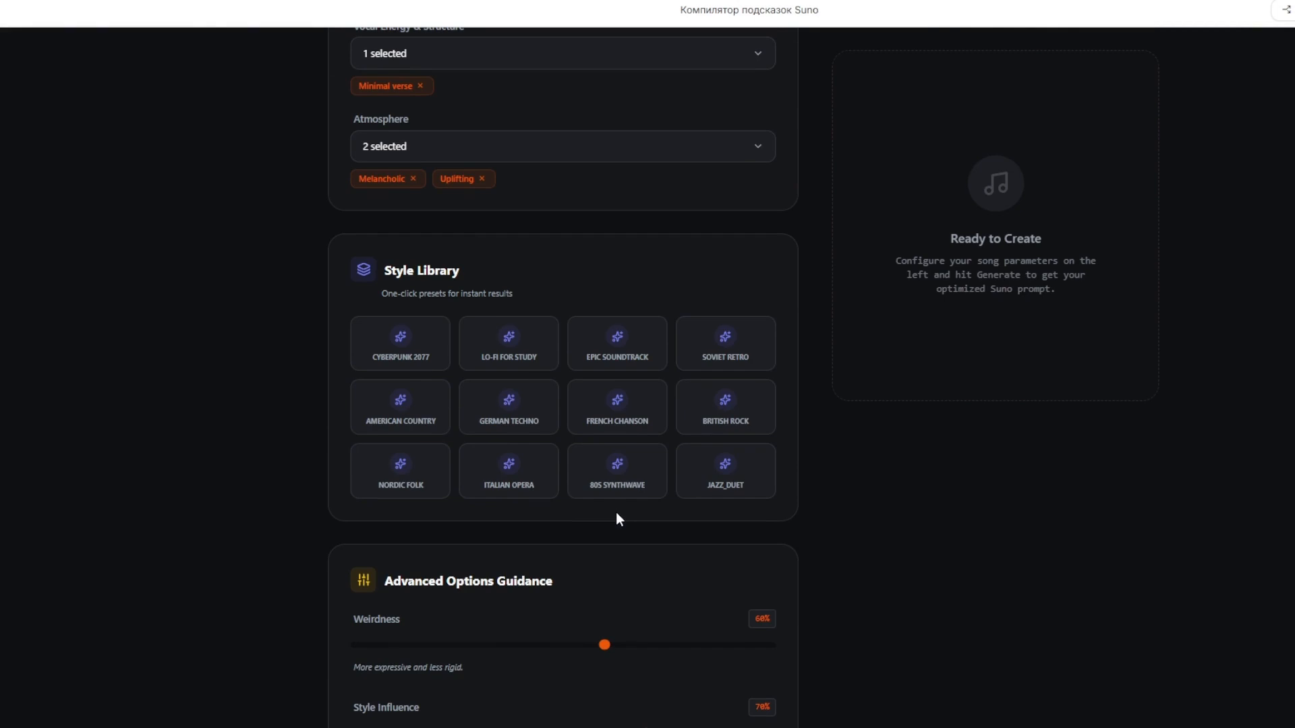
scroll(616, 512, up, 12)
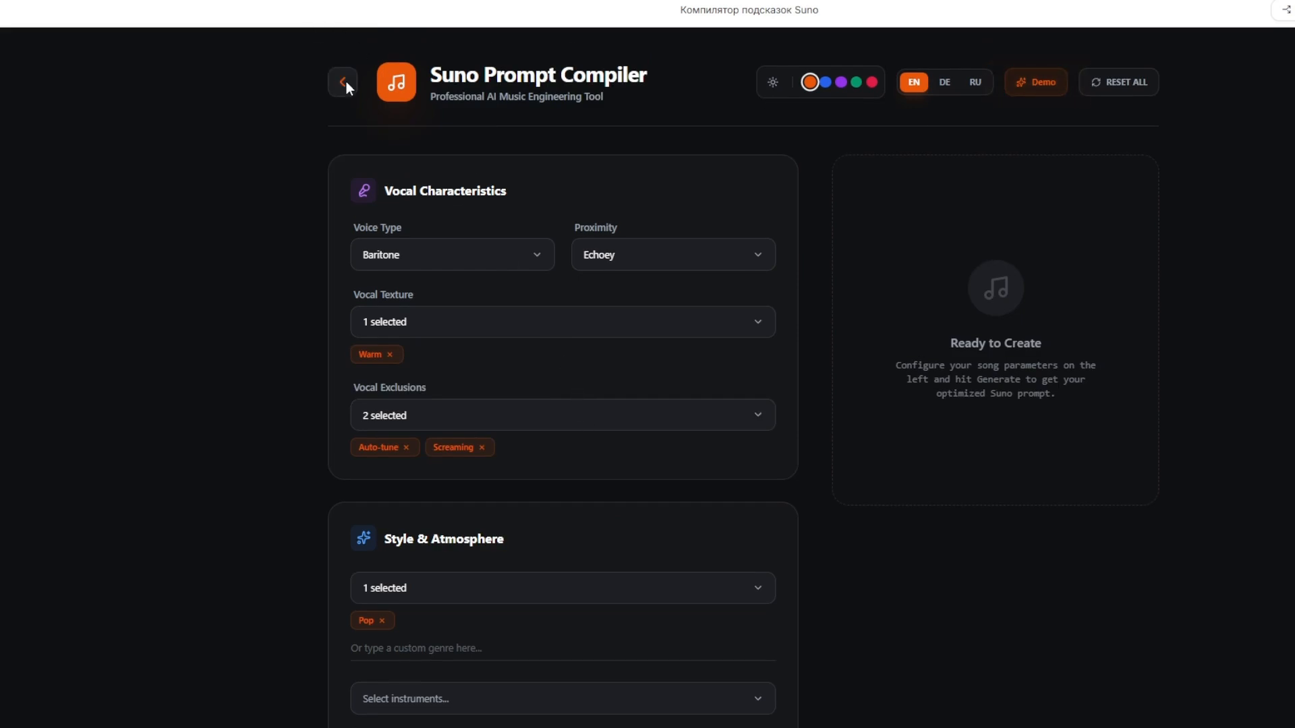
Return to the Lyrics & Structure page and add Intro, Verse, Chorus, Bridge and Instrumental blocks to the Visual Song Map
click(344, 82)
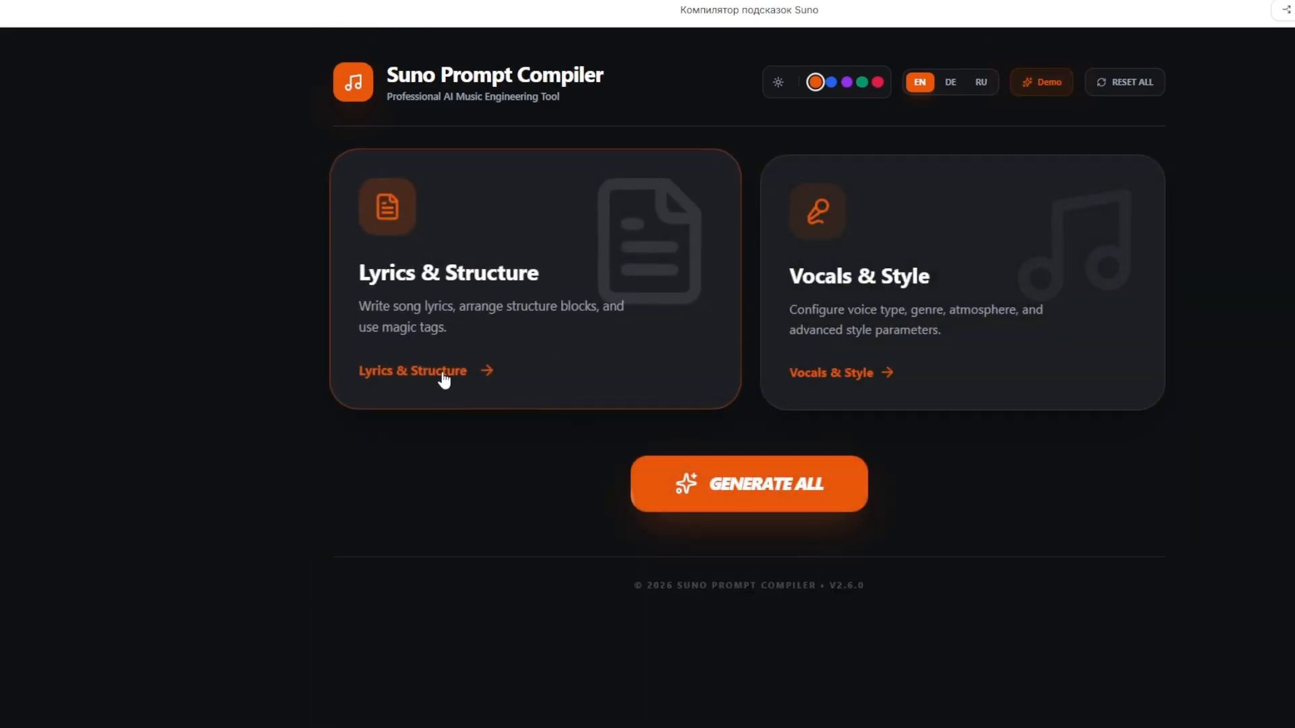
click(444, 378)
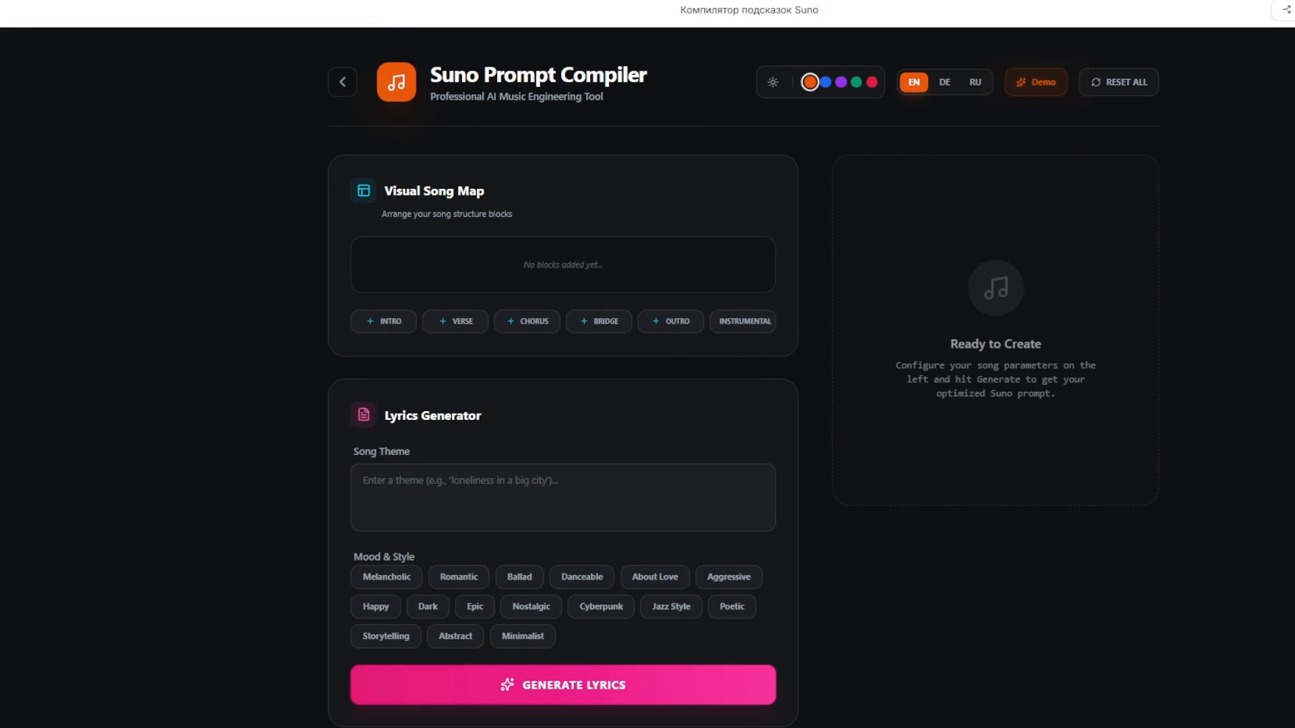
click(386, 326)
click(463, 325)
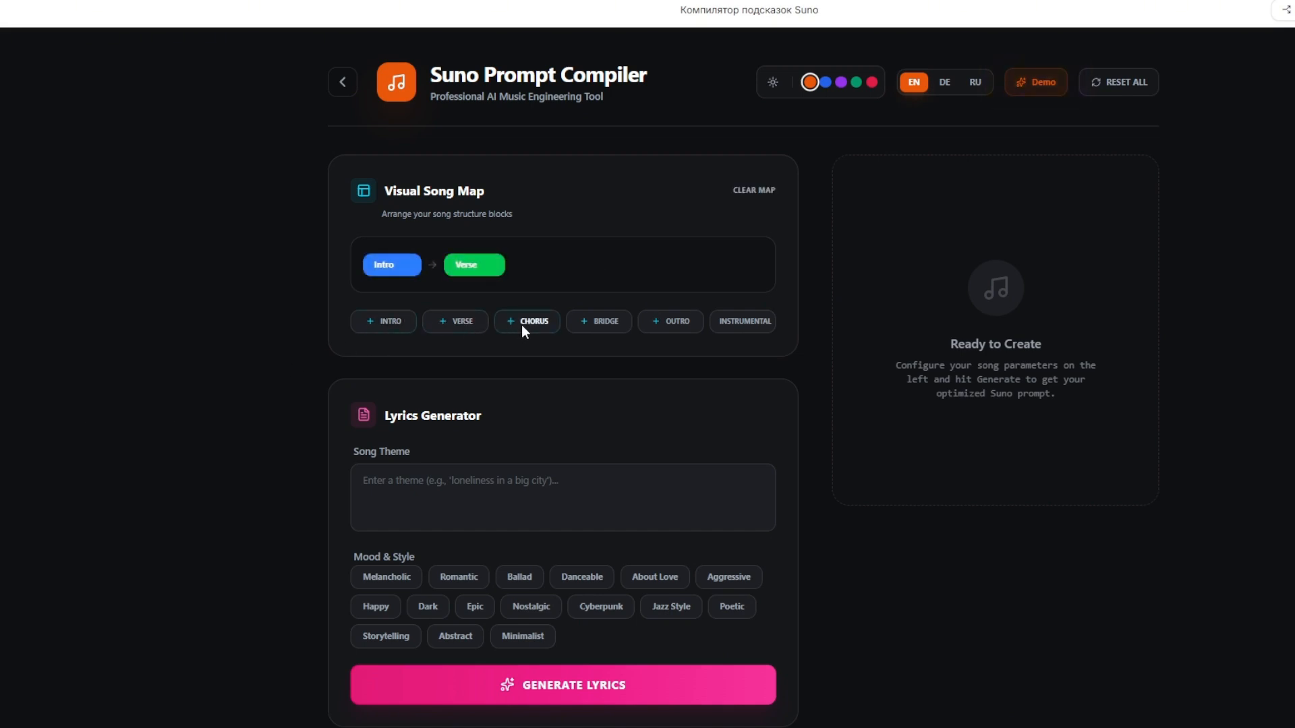
click(520, 325)
click(604, 324)
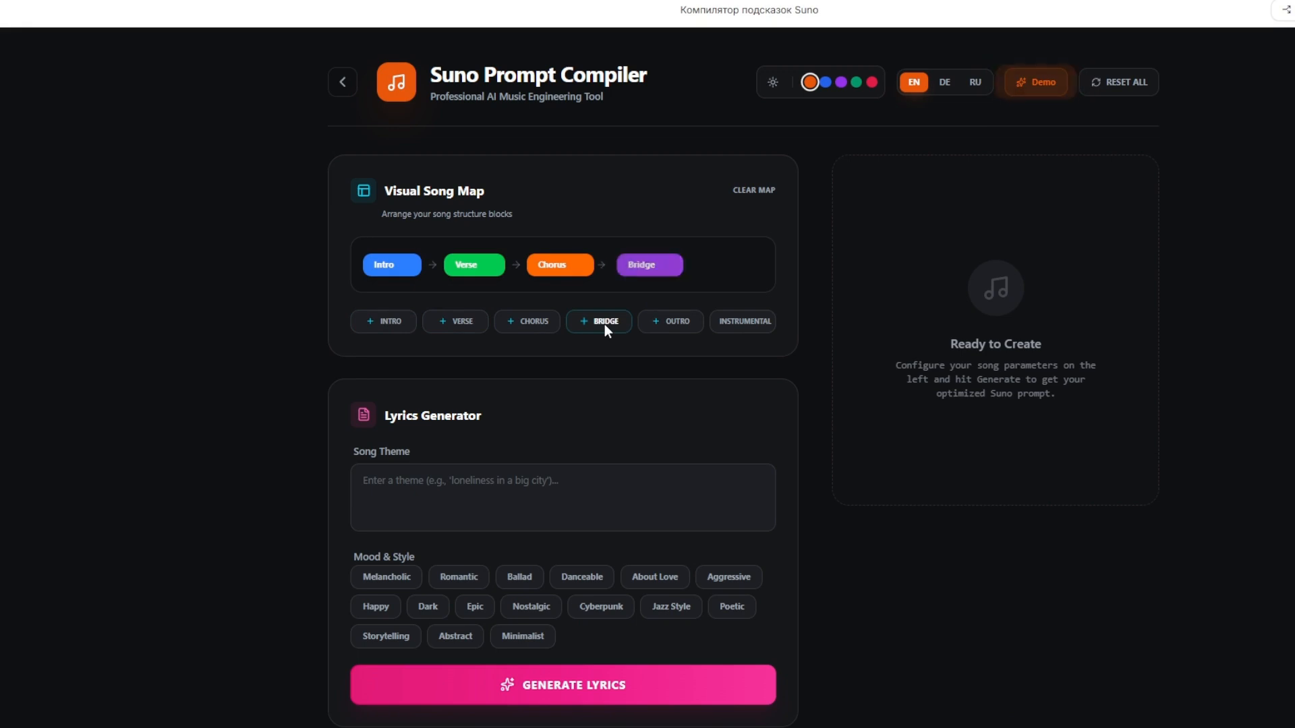
click(738, 325)
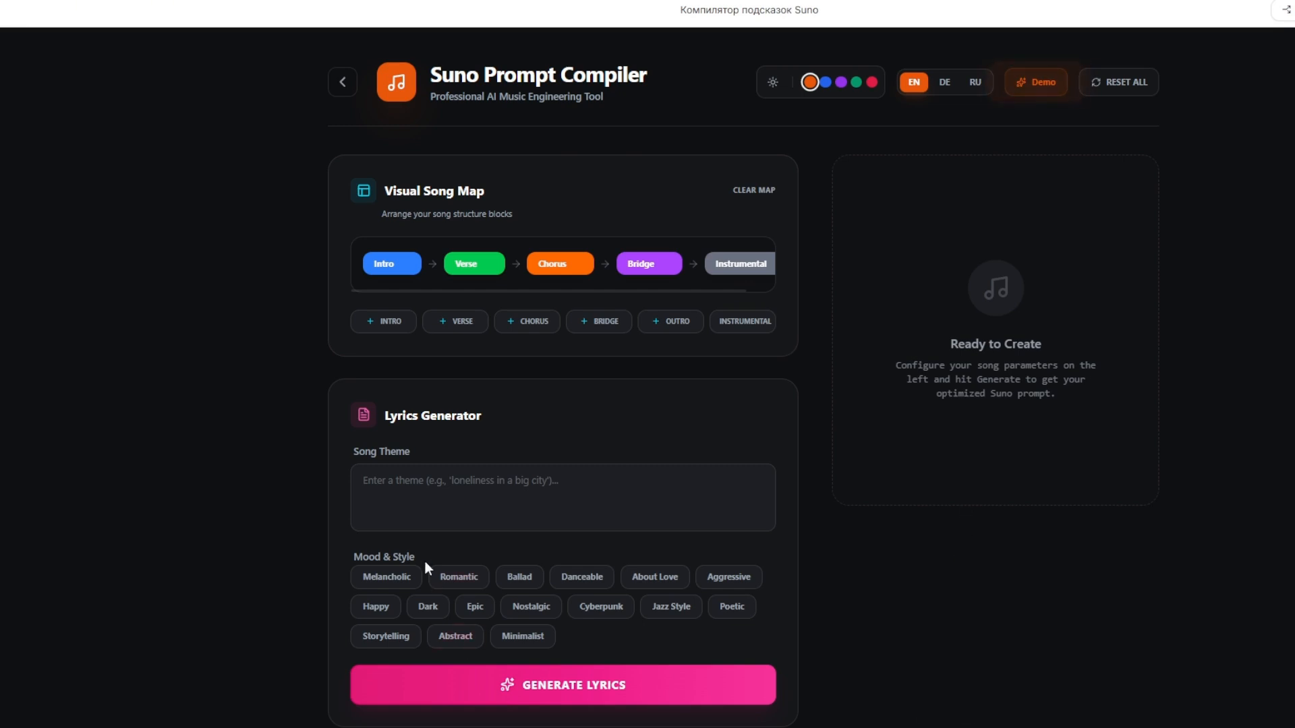
Generate lyrics for the song theme "I feel like I've learned to fly." with the Melancholic mood
click(383, 499)
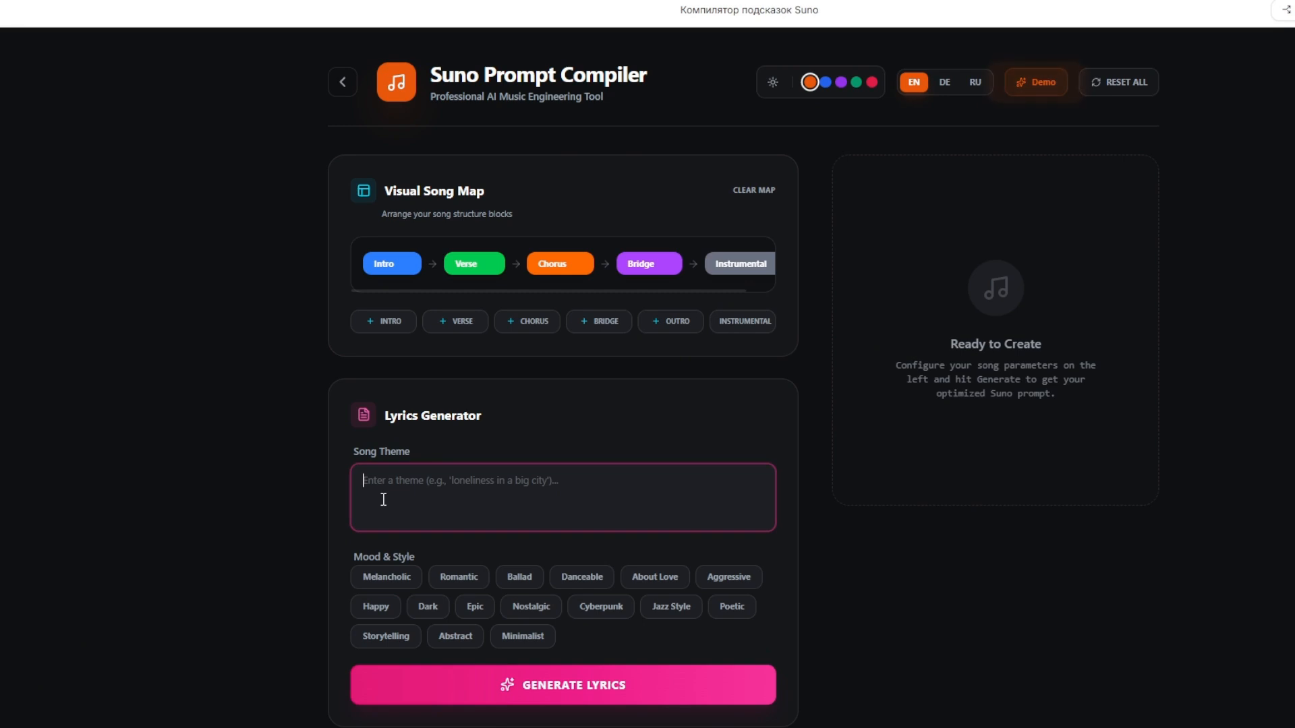
text(I feel like I've learned to fly.)
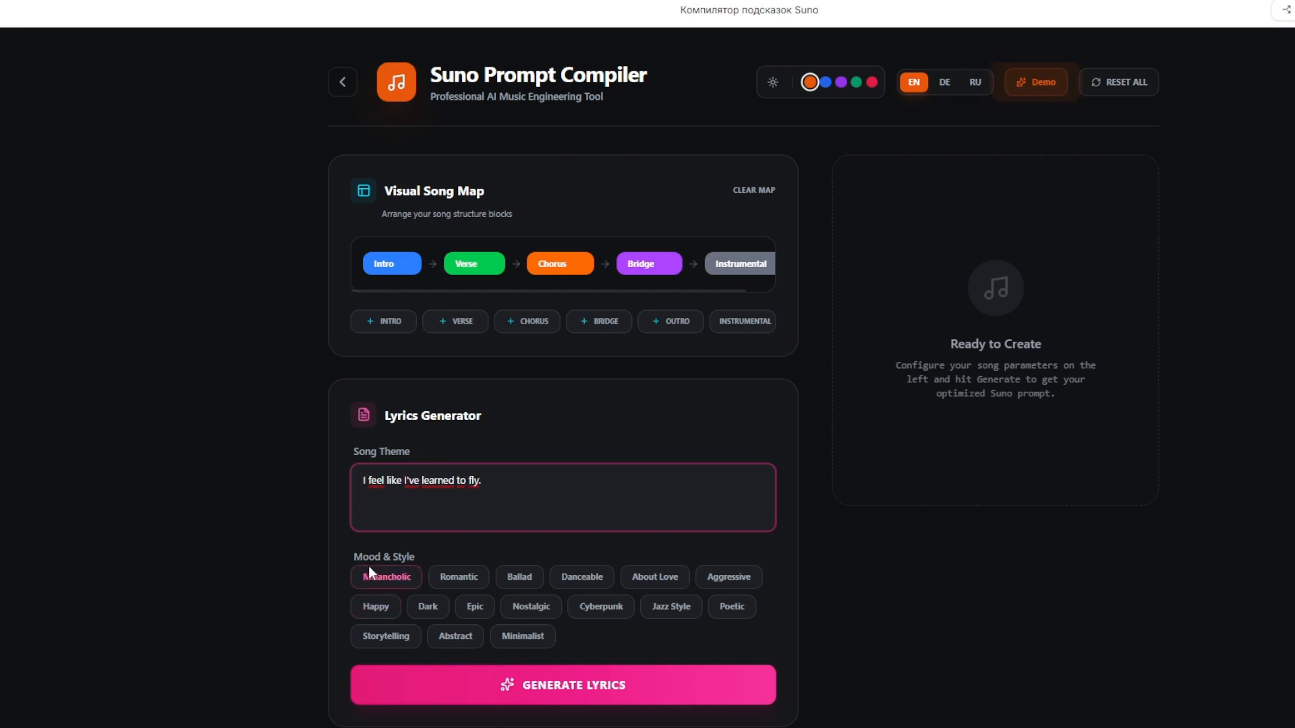
click(402, 578)
scroll(509, 524, down, 4)
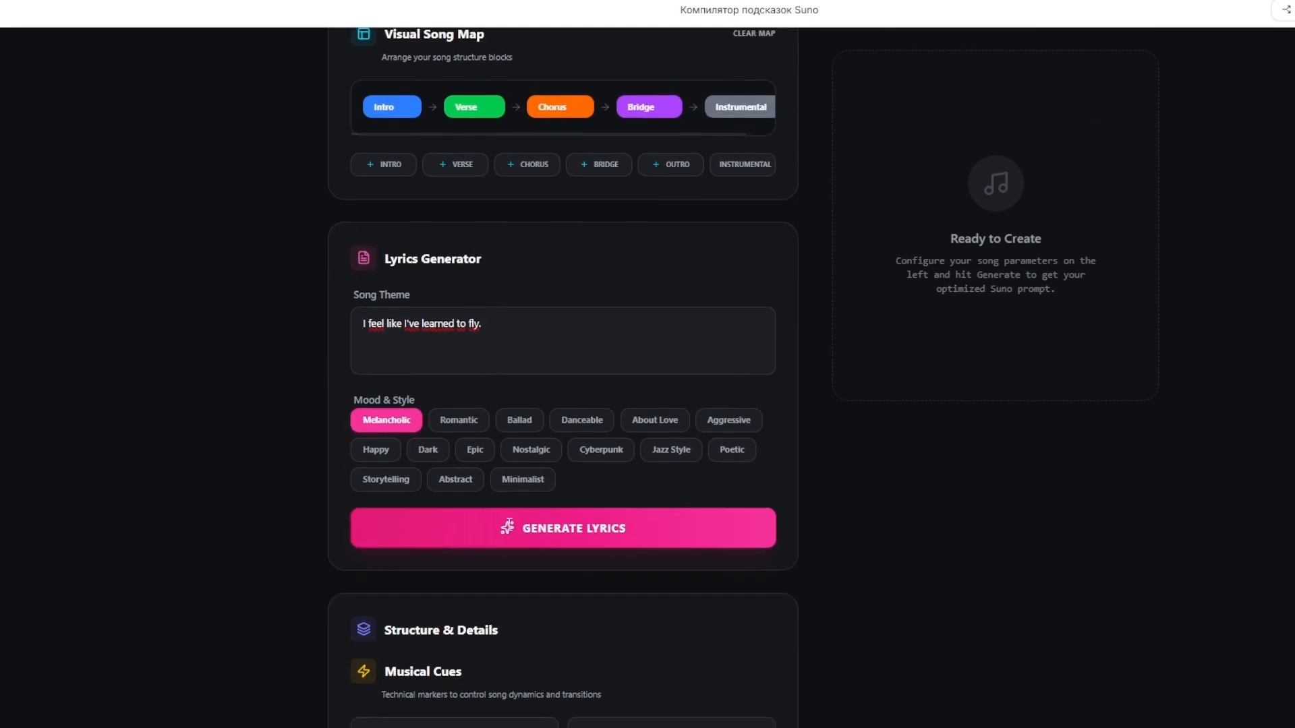
click(584, 375)
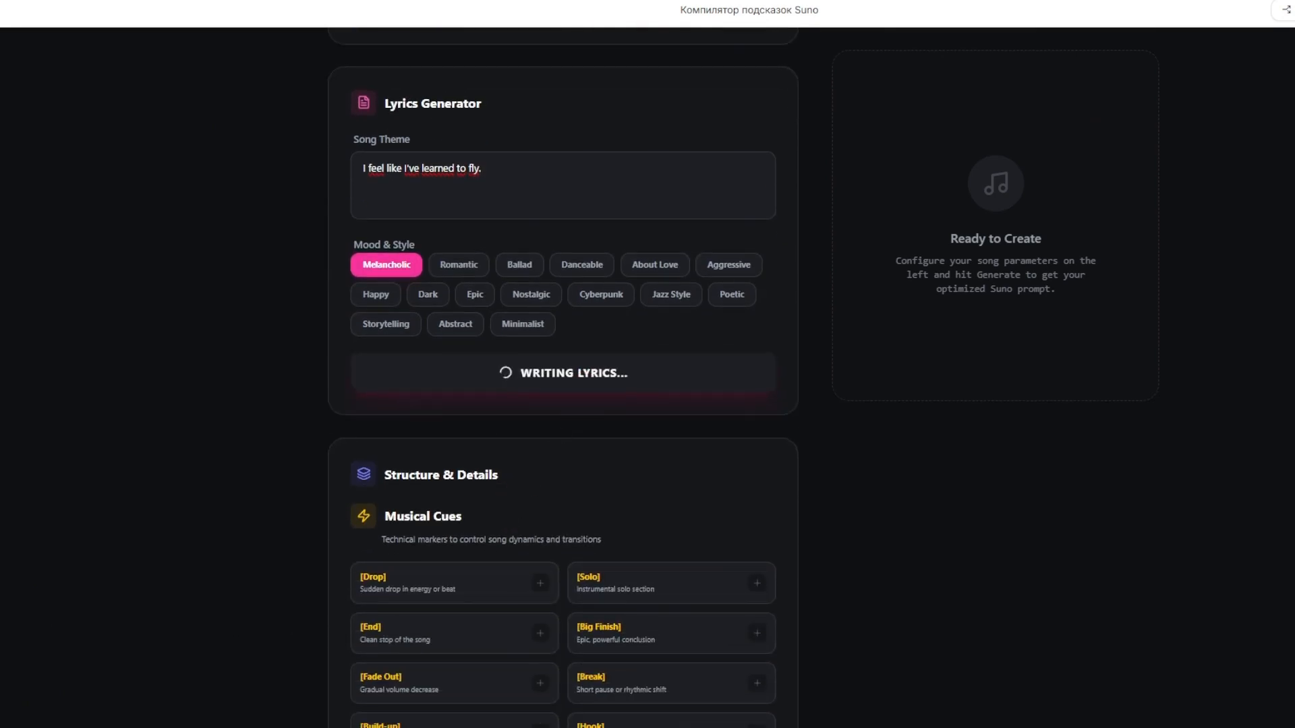
Read through the generated lyrics from the intro to the closing instrumental, along with the history entry
scroll(563, 377, down, 3)
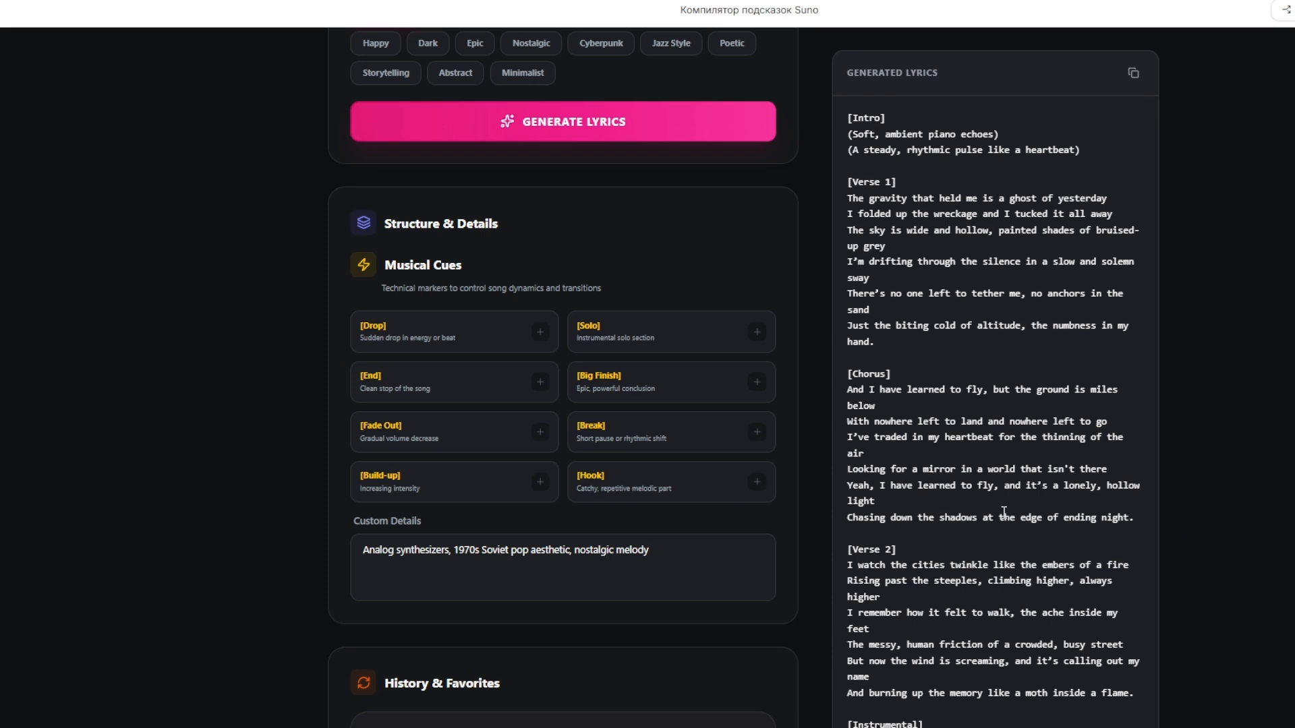
scroll(921, 482, down, 4)
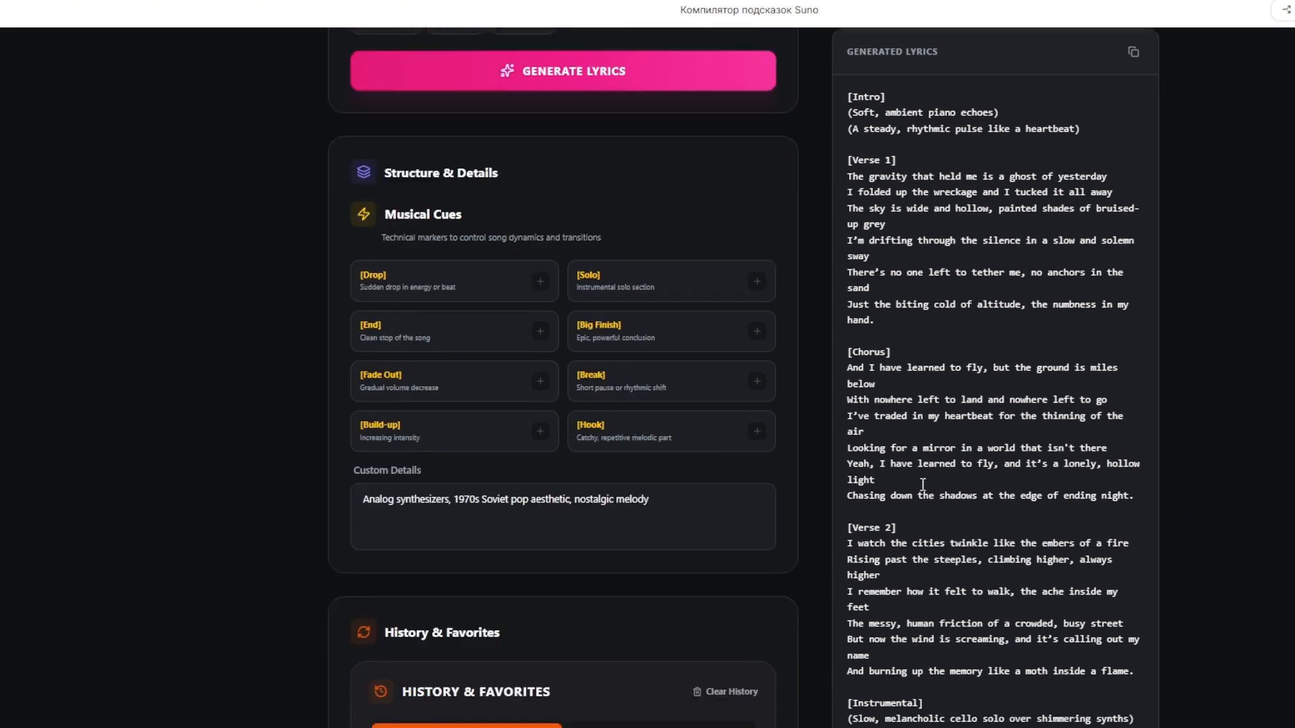
scroll(922, 484, down, 2)
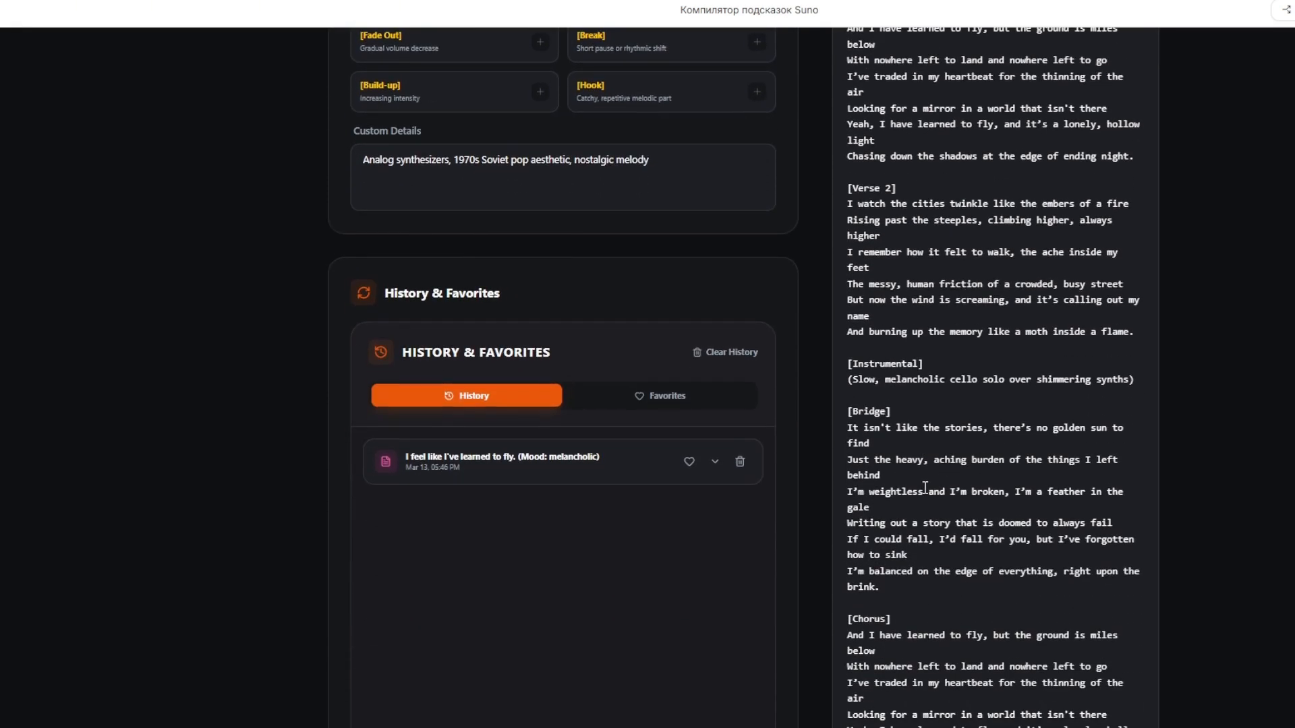
scroll(924, 486, down, 3)
scroll(925, 488, down, 1)
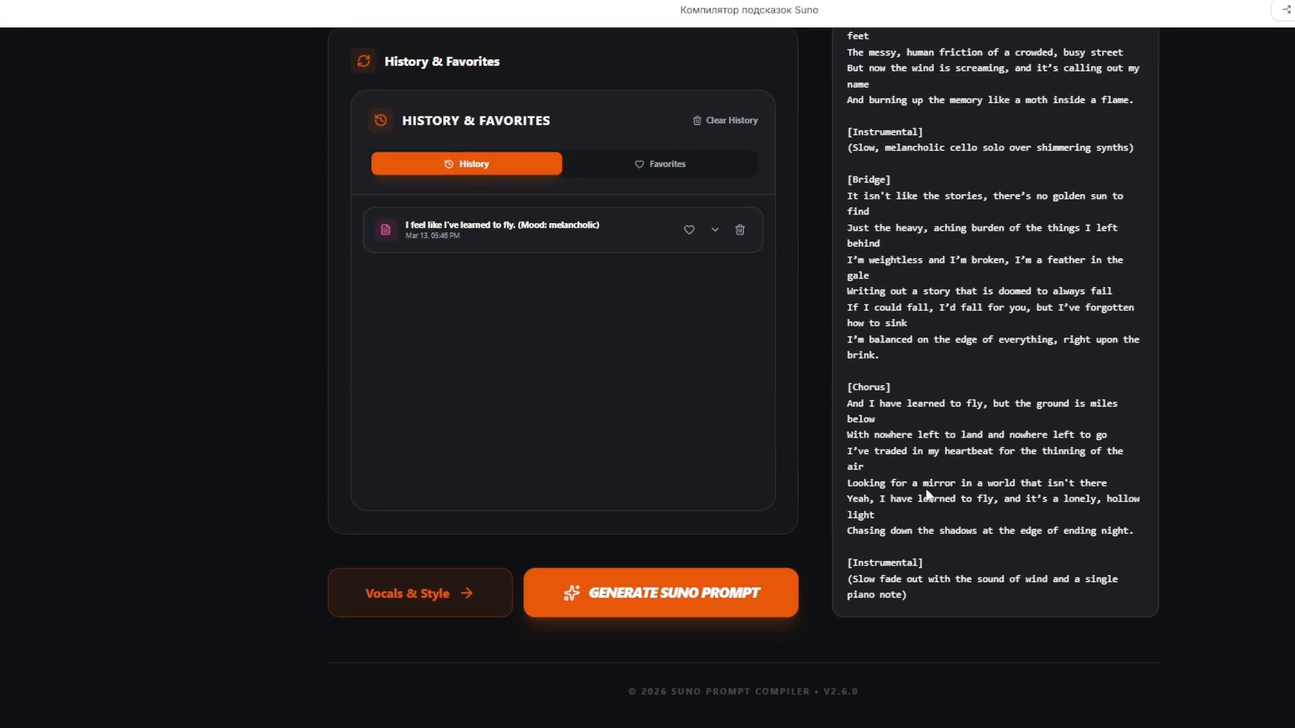
scroll(947, 504, up, 15)
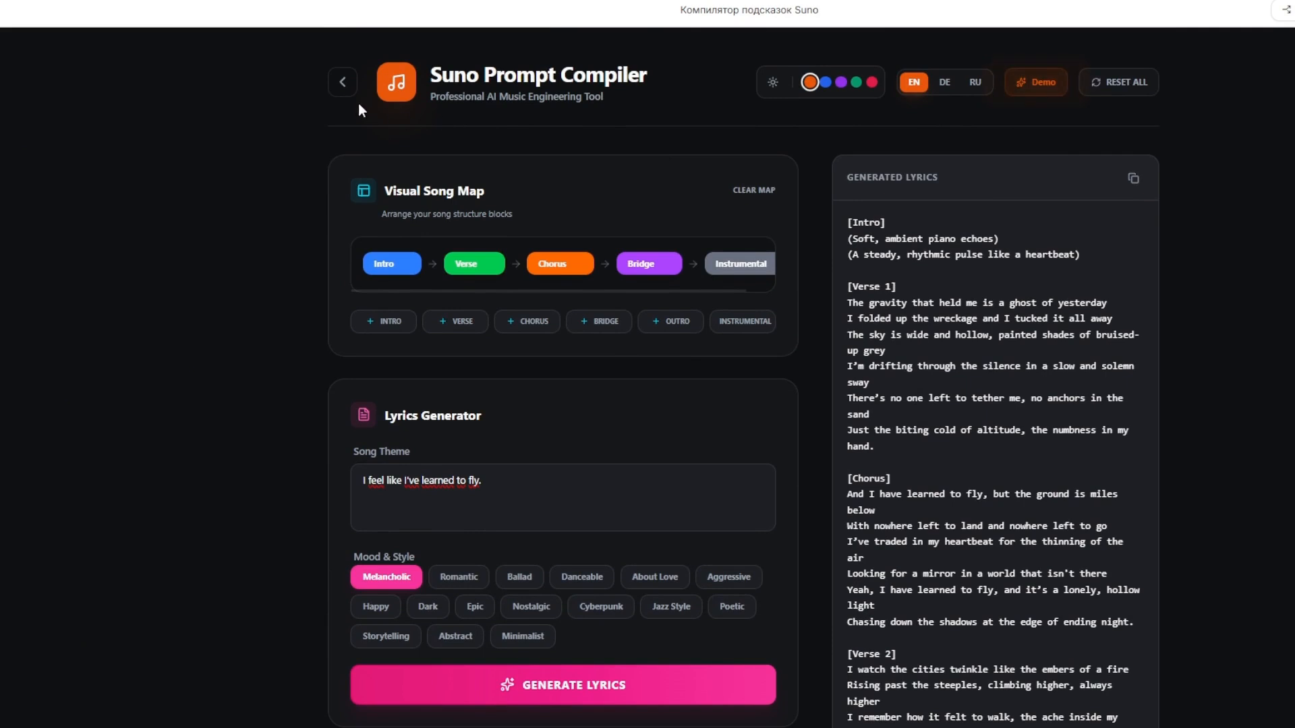
Go back to the Vocals & Style page and examine the available Voice Type and Proximity options
click(343, 75)
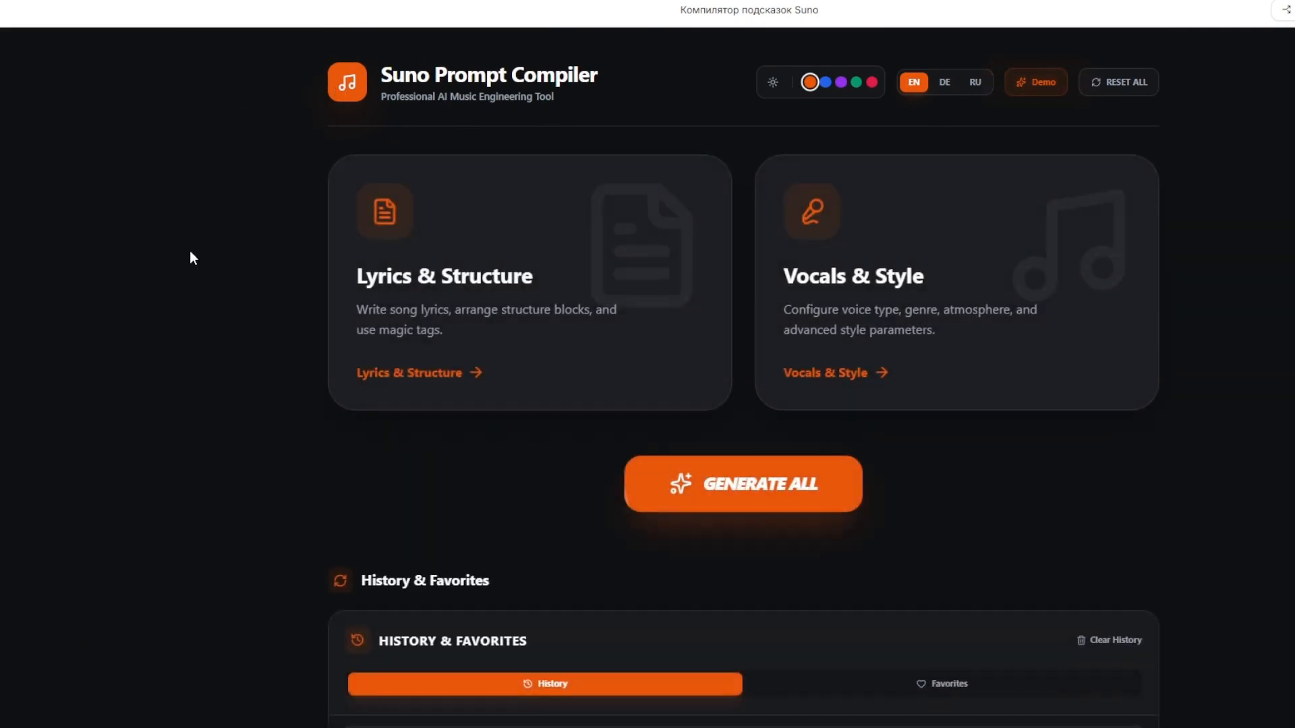
click(836, 373)
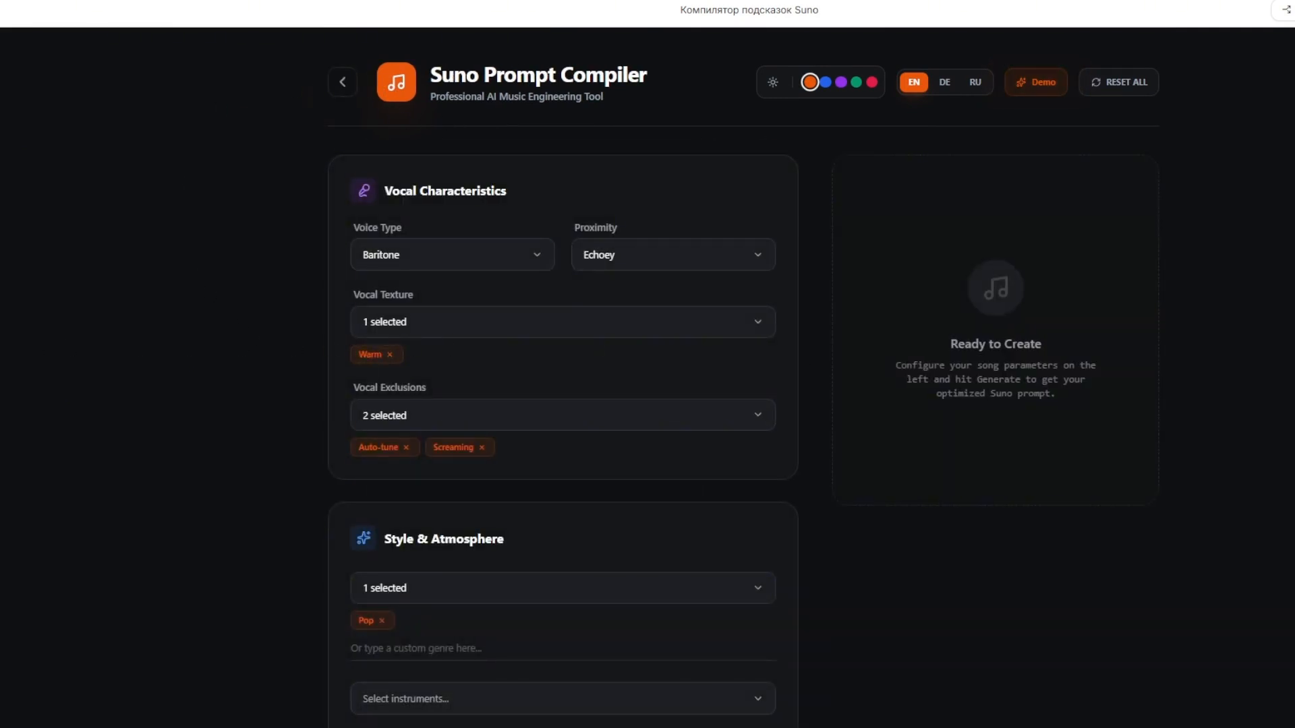
click(538, 259)
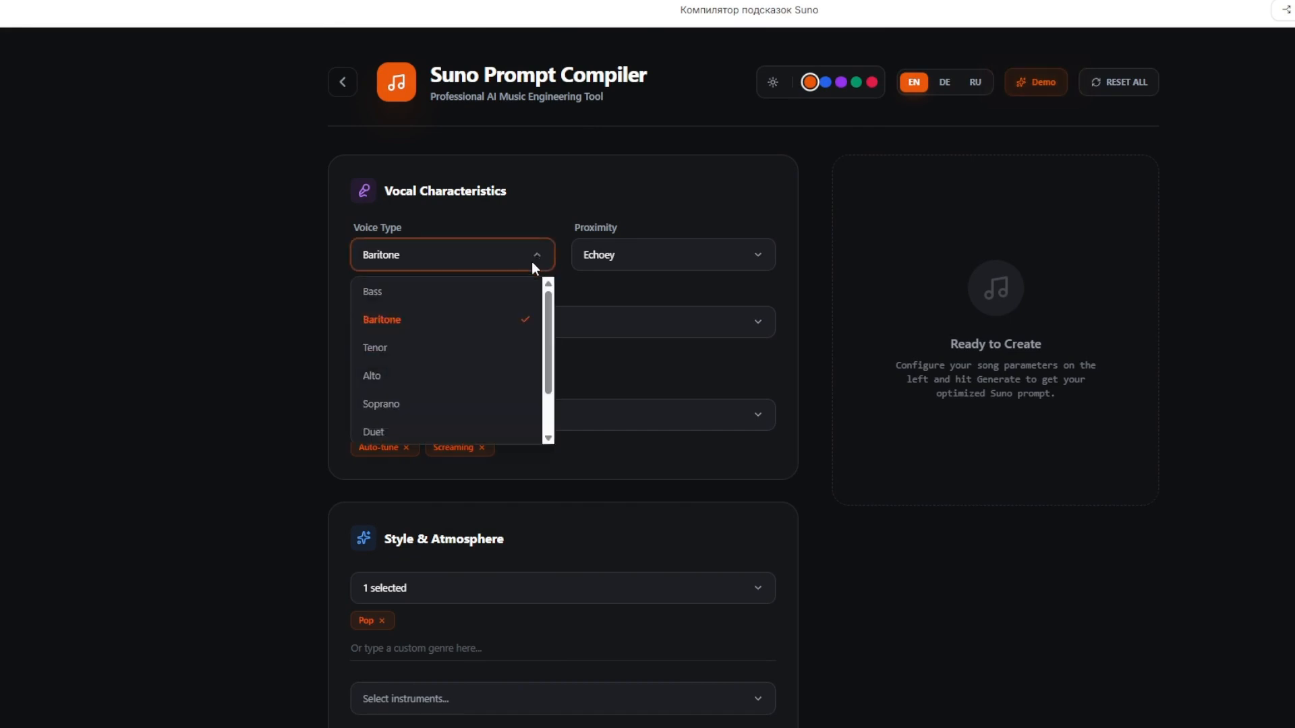
scroll(406, 401, down, 1)
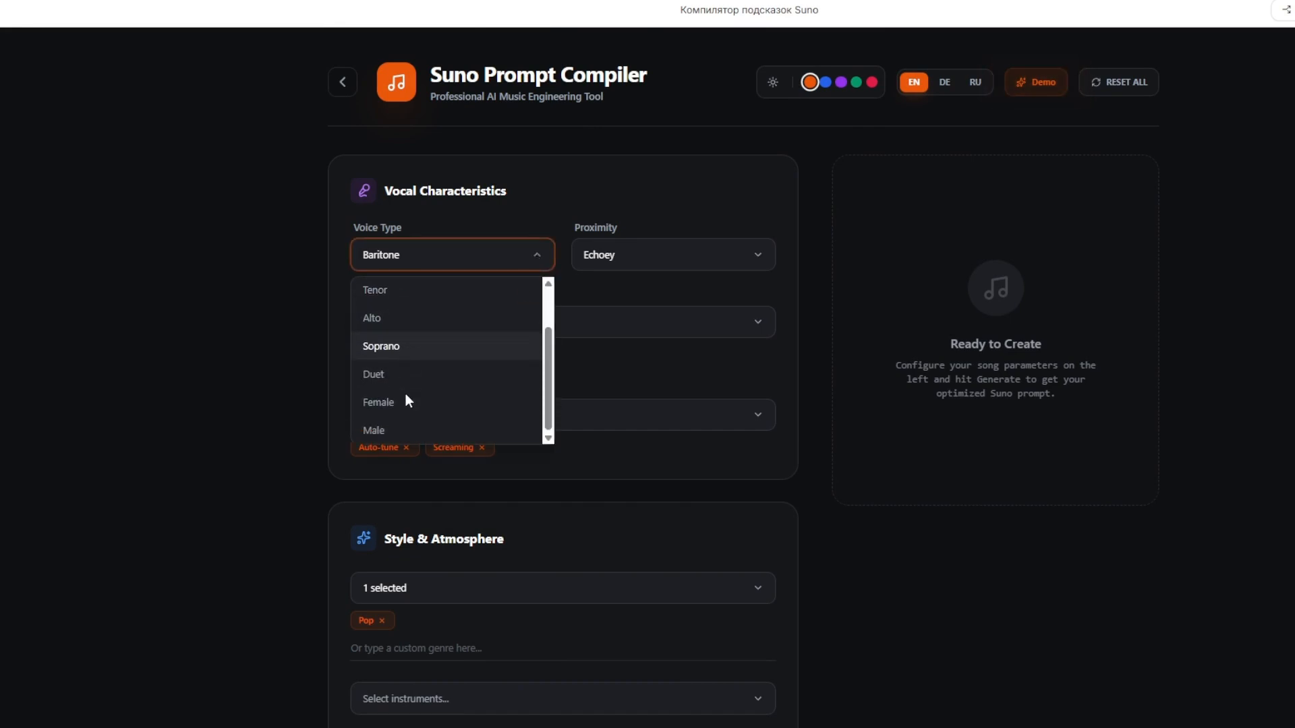
click(710, 250)
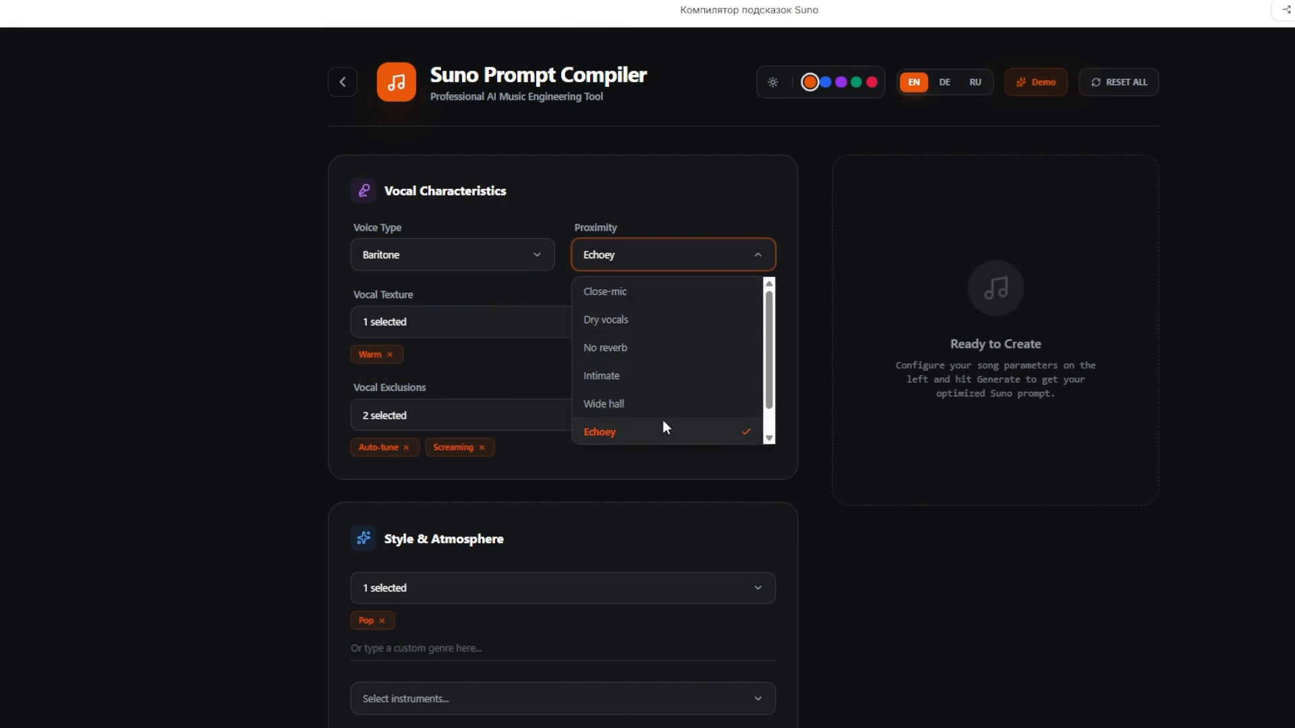
drag(769, 382, 768, 409)
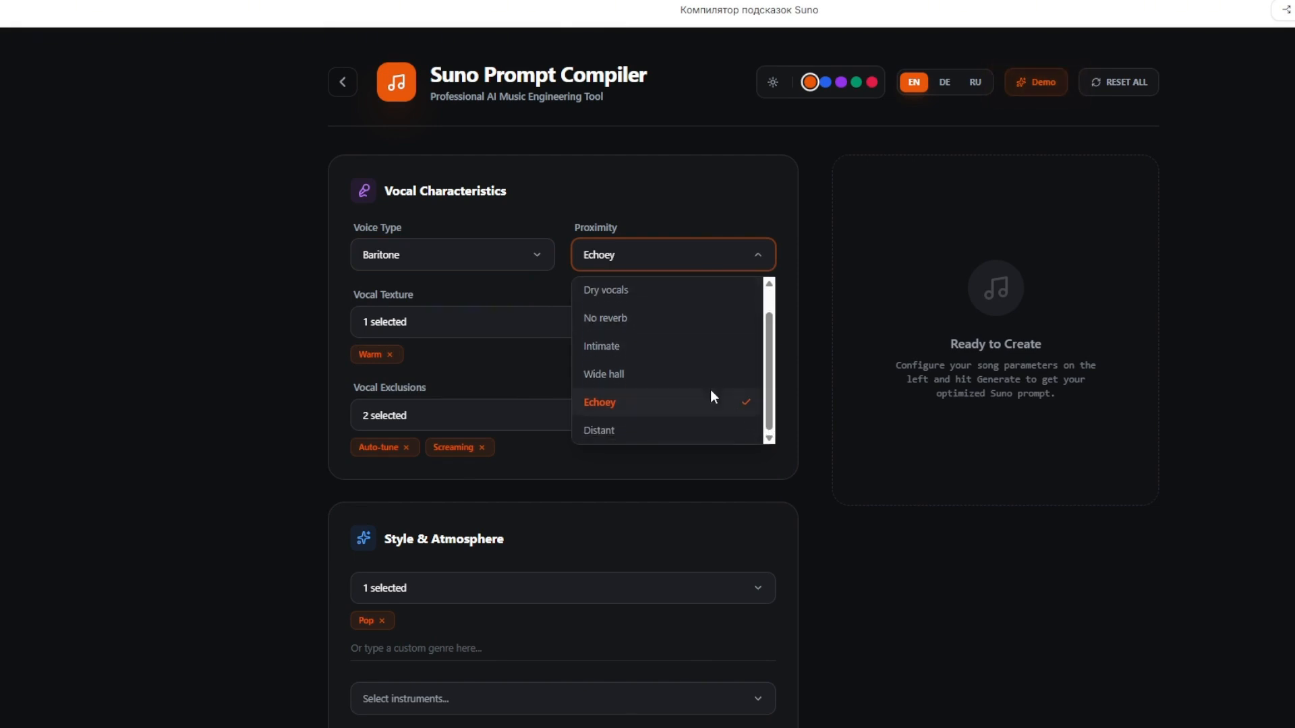
click(759, 255)
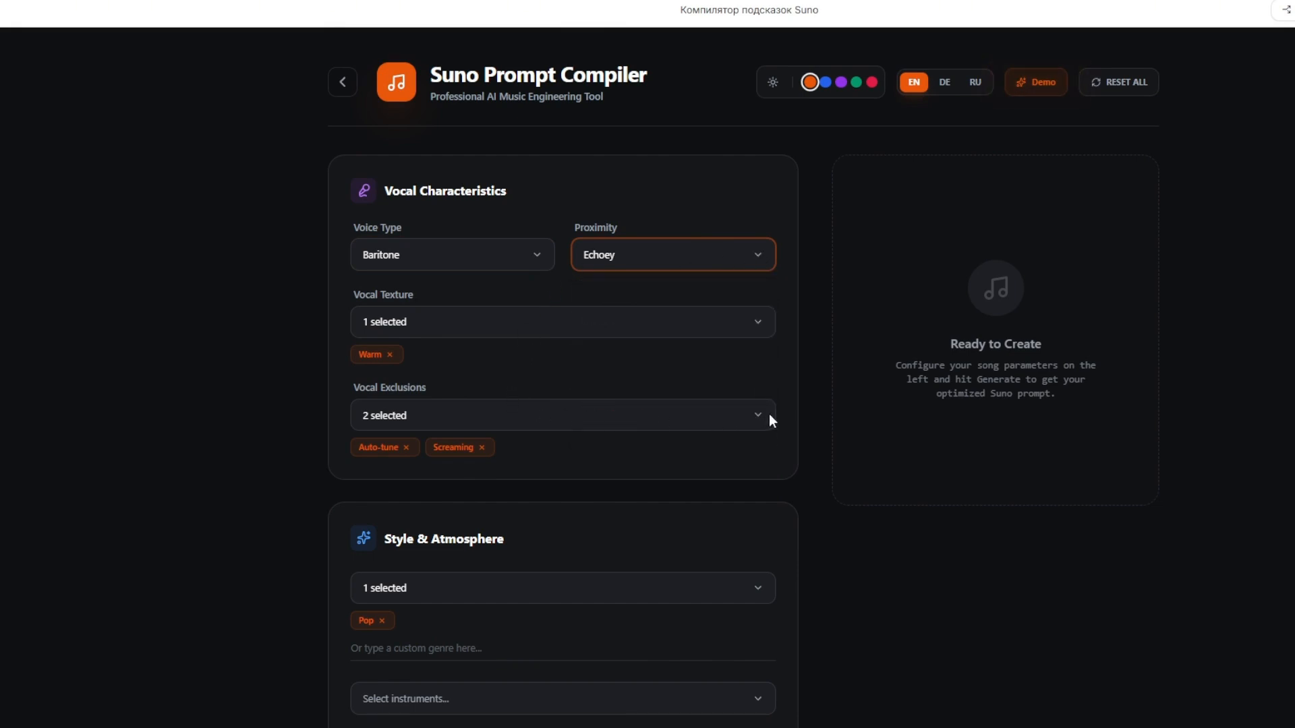
Examine the available Vocal Texture and Vocal Exclusions options without changing the selections
click(758, 321)
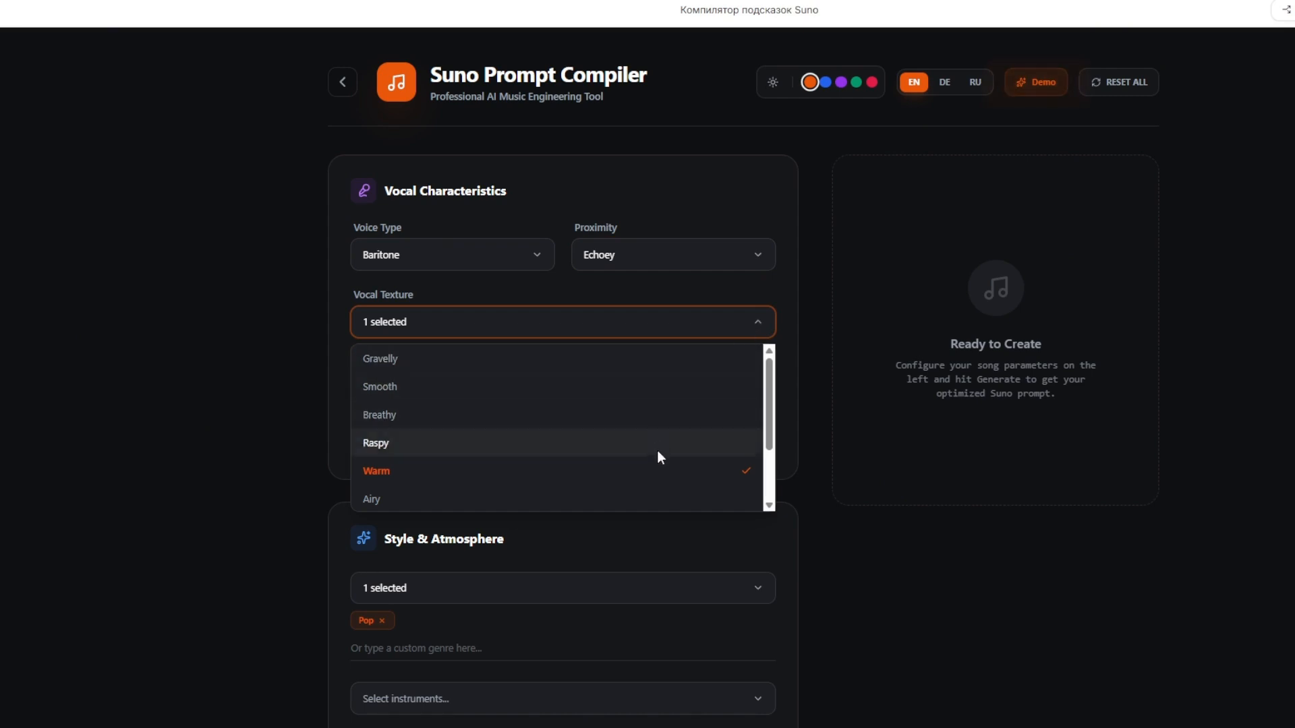
click(755, 322)
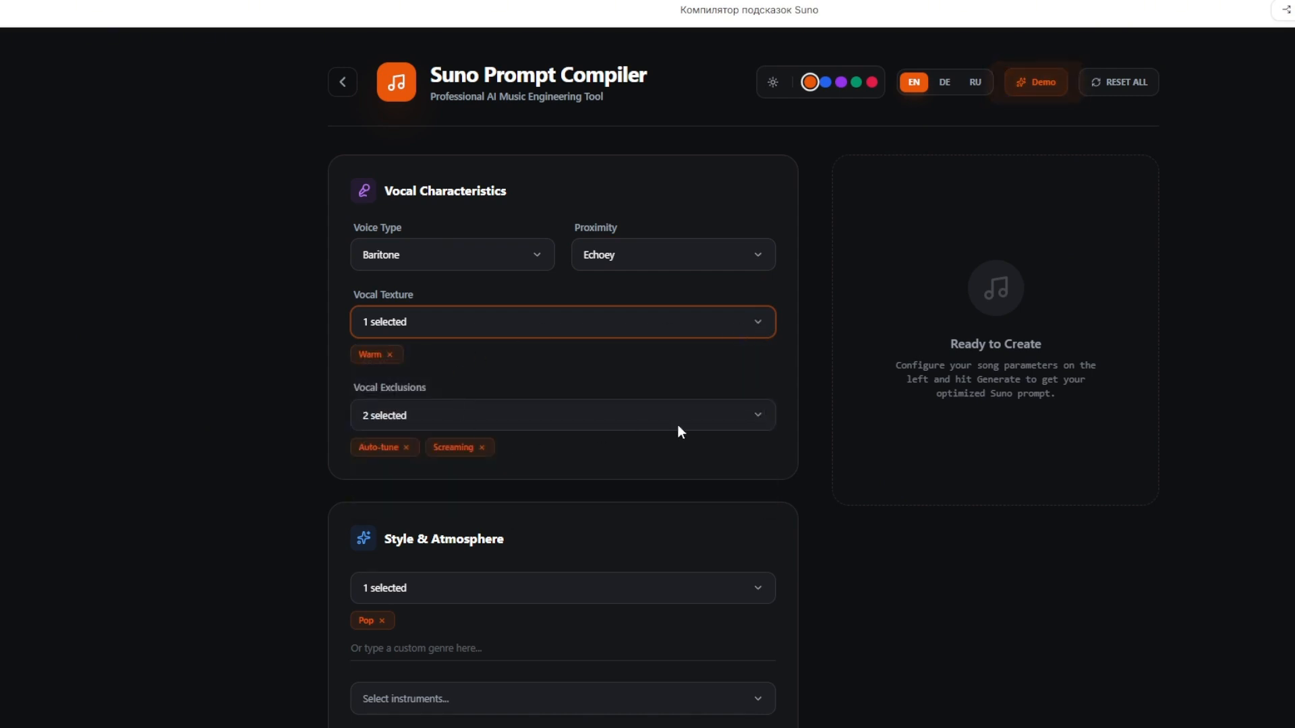
click(756, 418)
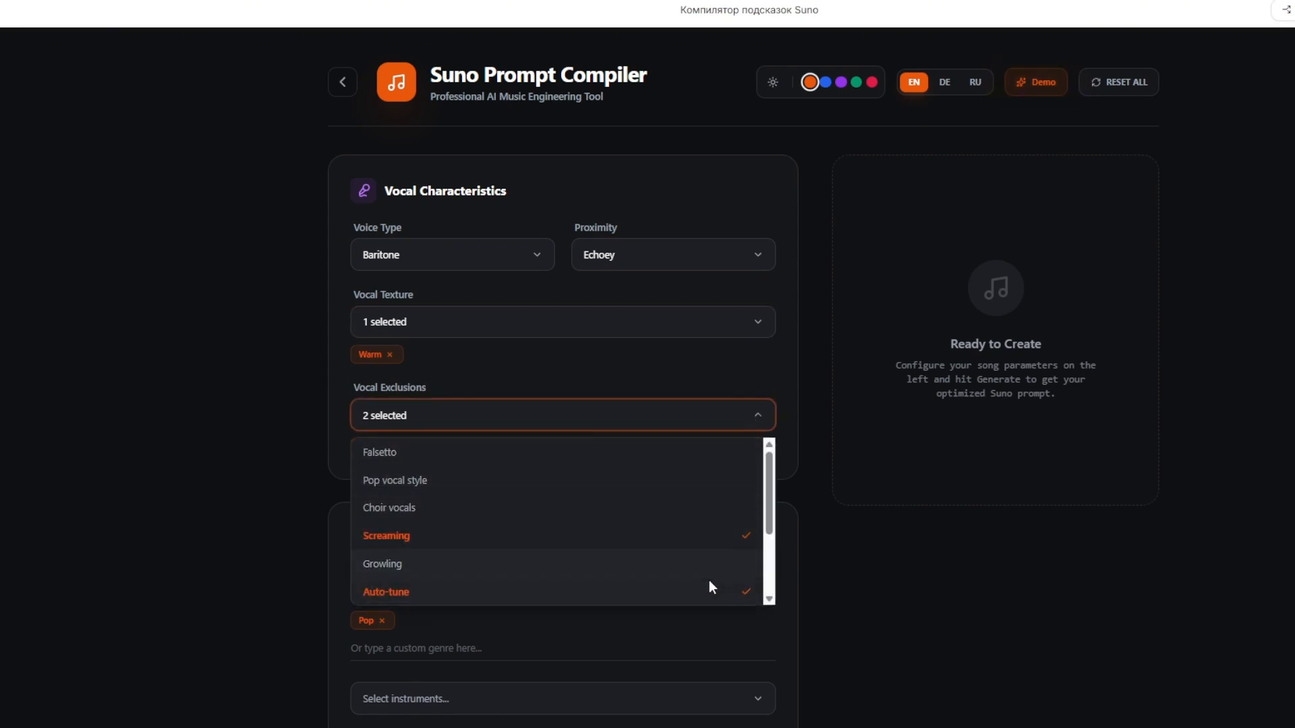
click(762, 413)
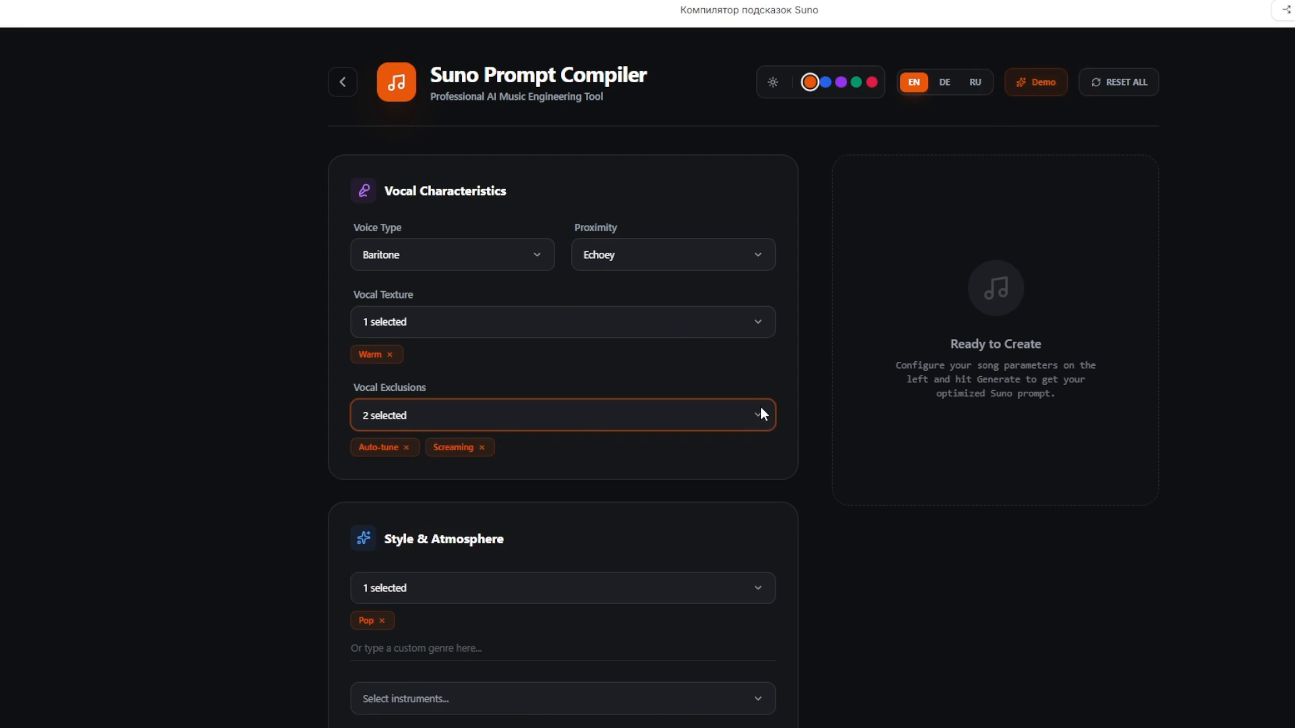
Add Rock to the selected genres in the Style & Atmosphere section
scroll(762, 412, down, 1)
scroll(761, 408, down, 2)
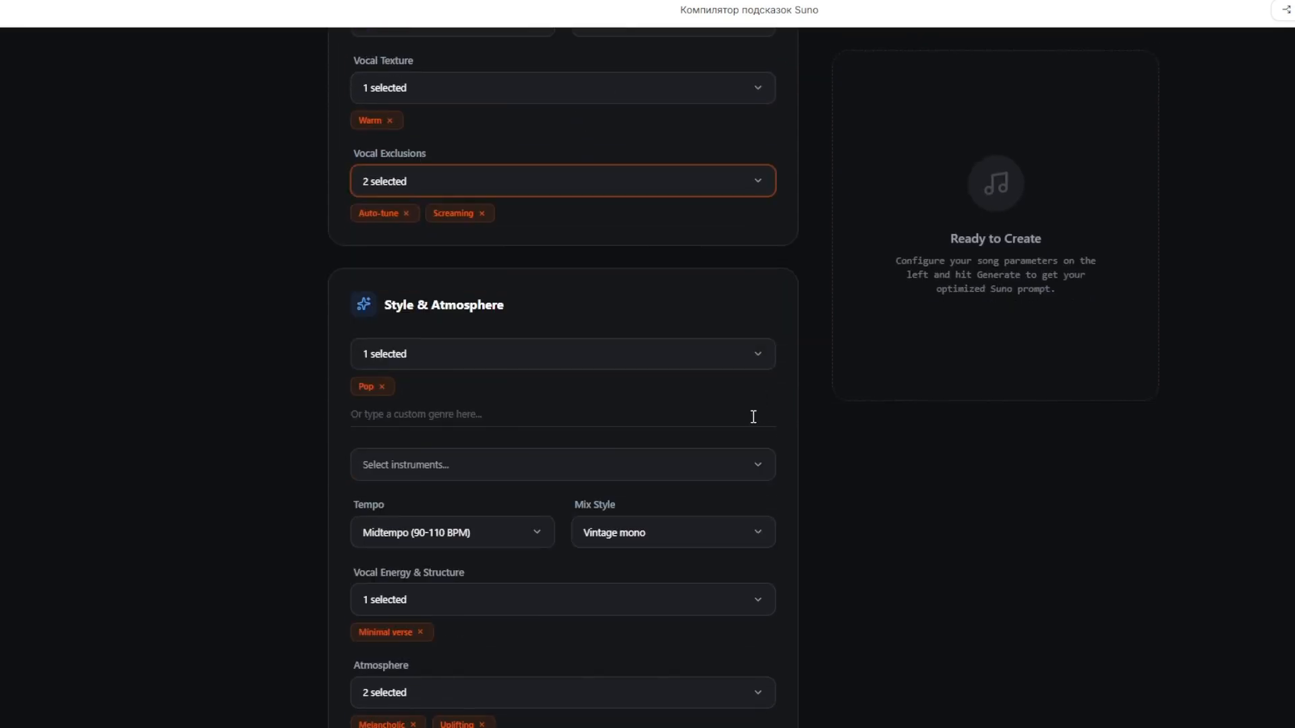
click(759, 362)
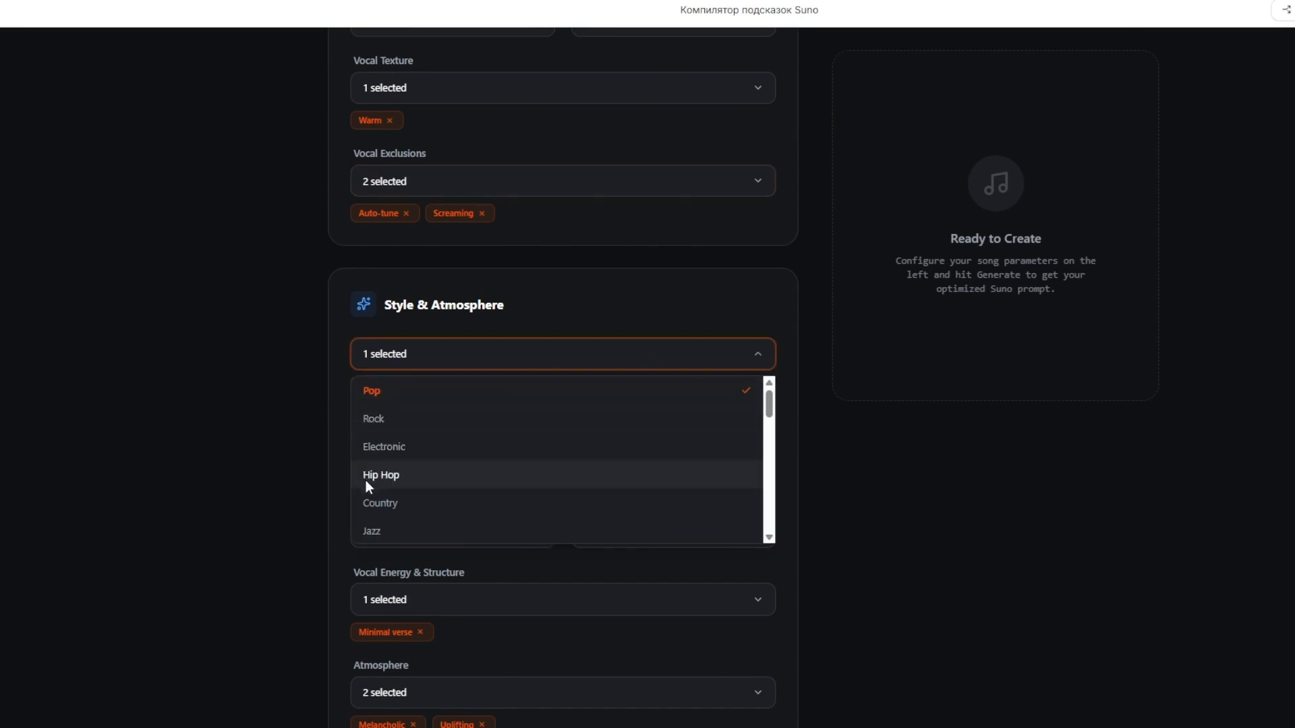
click(386, 419)
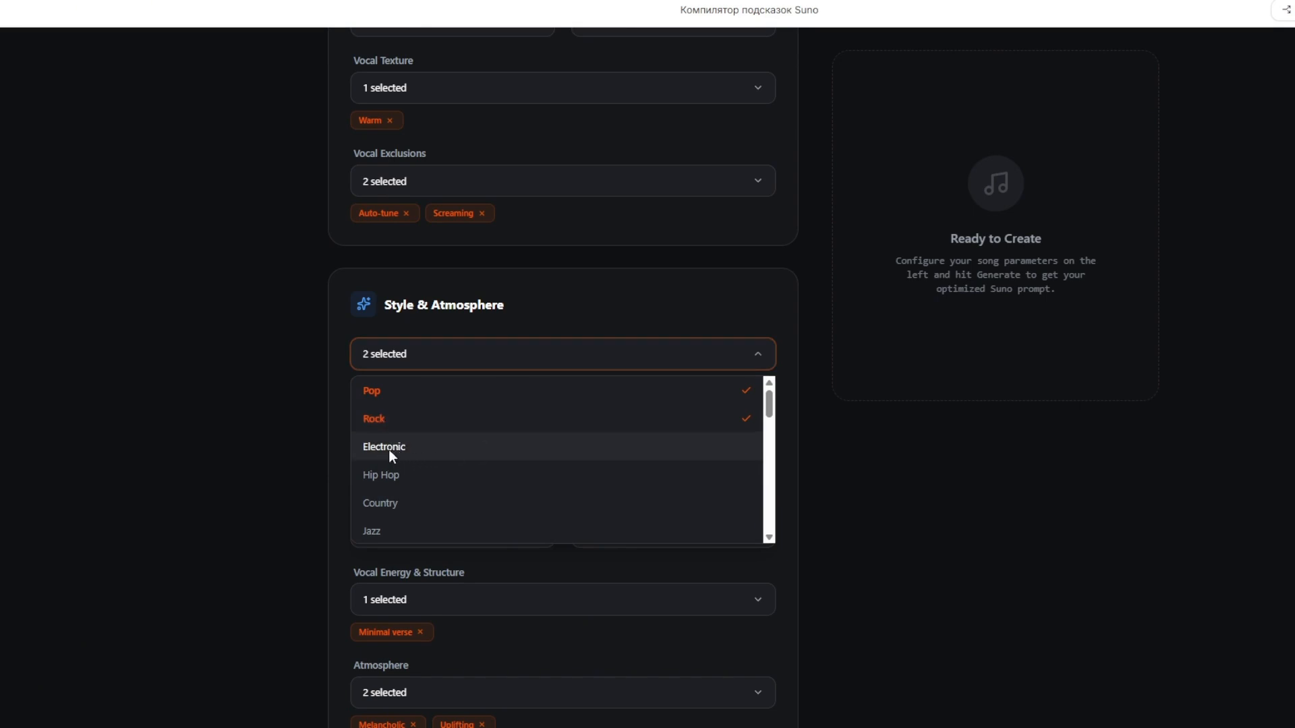
click(761, 358)
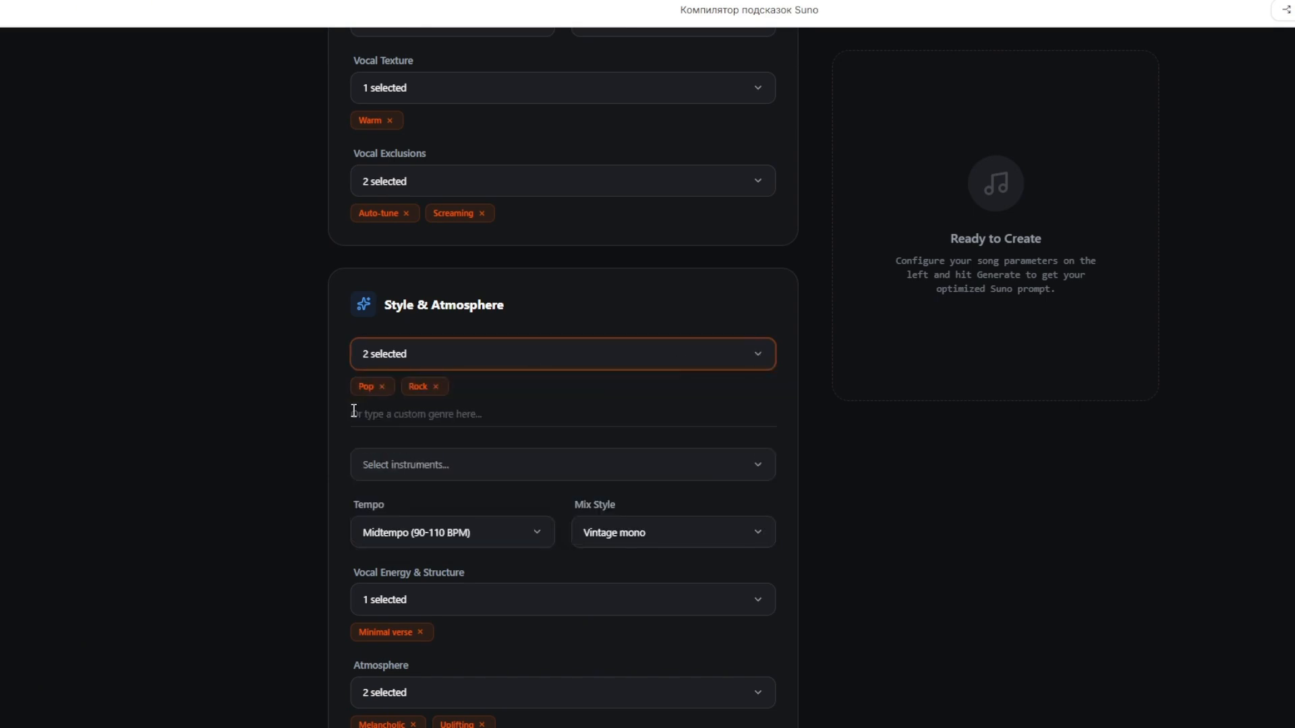
Select Bass Guitar and Acoustic Guitar as instruments and set the Mix Style to Wide stereo
scroll(573, 404, down, 2)
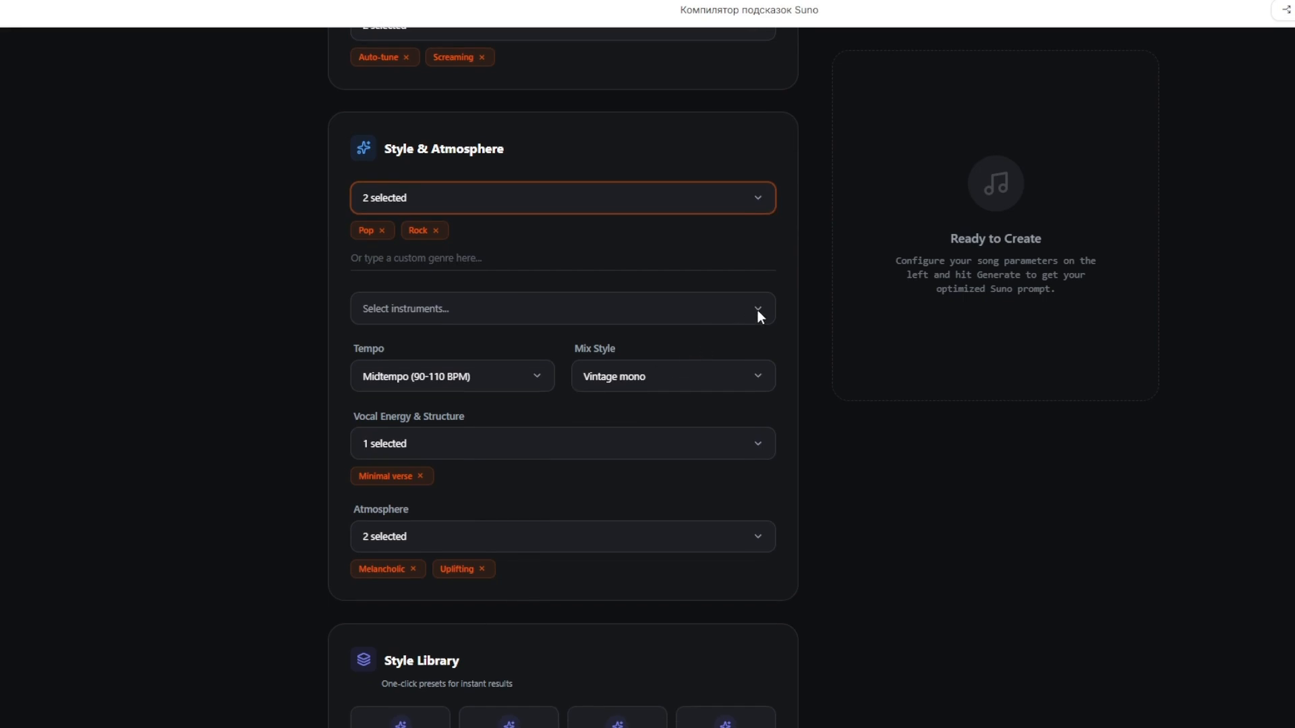
click(758, 311)
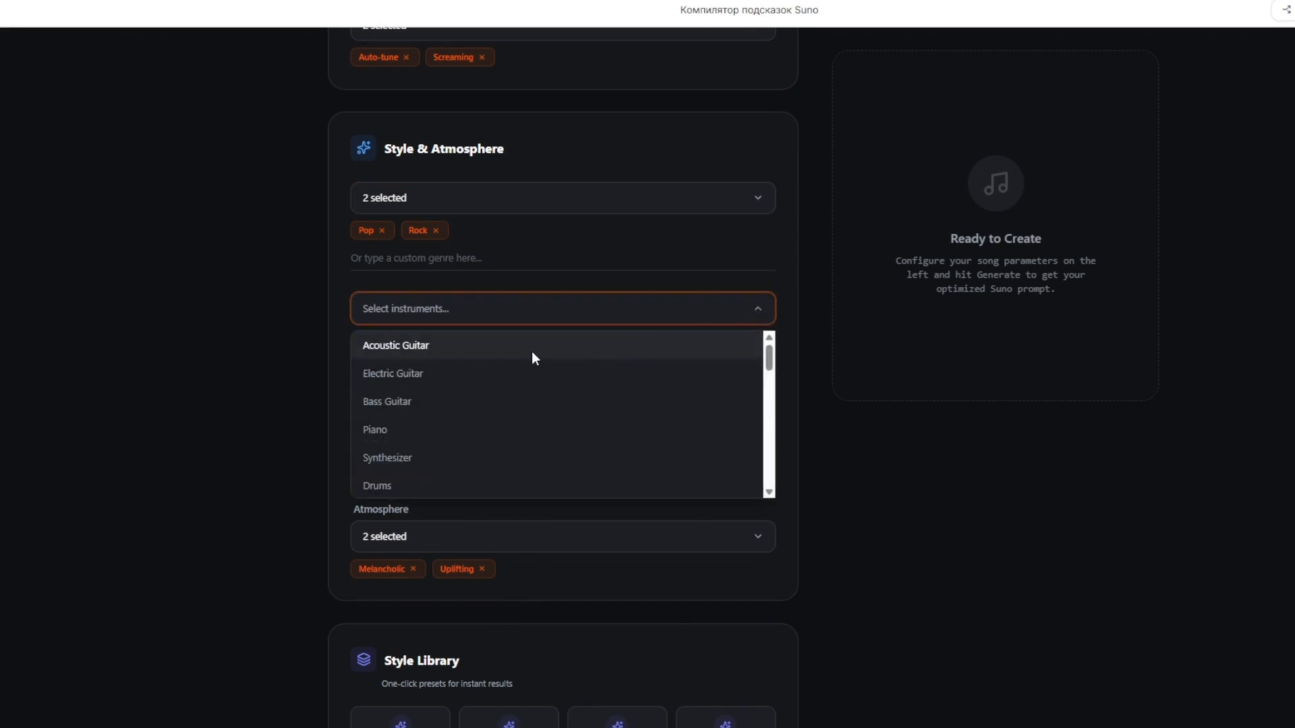
click(756, 309)
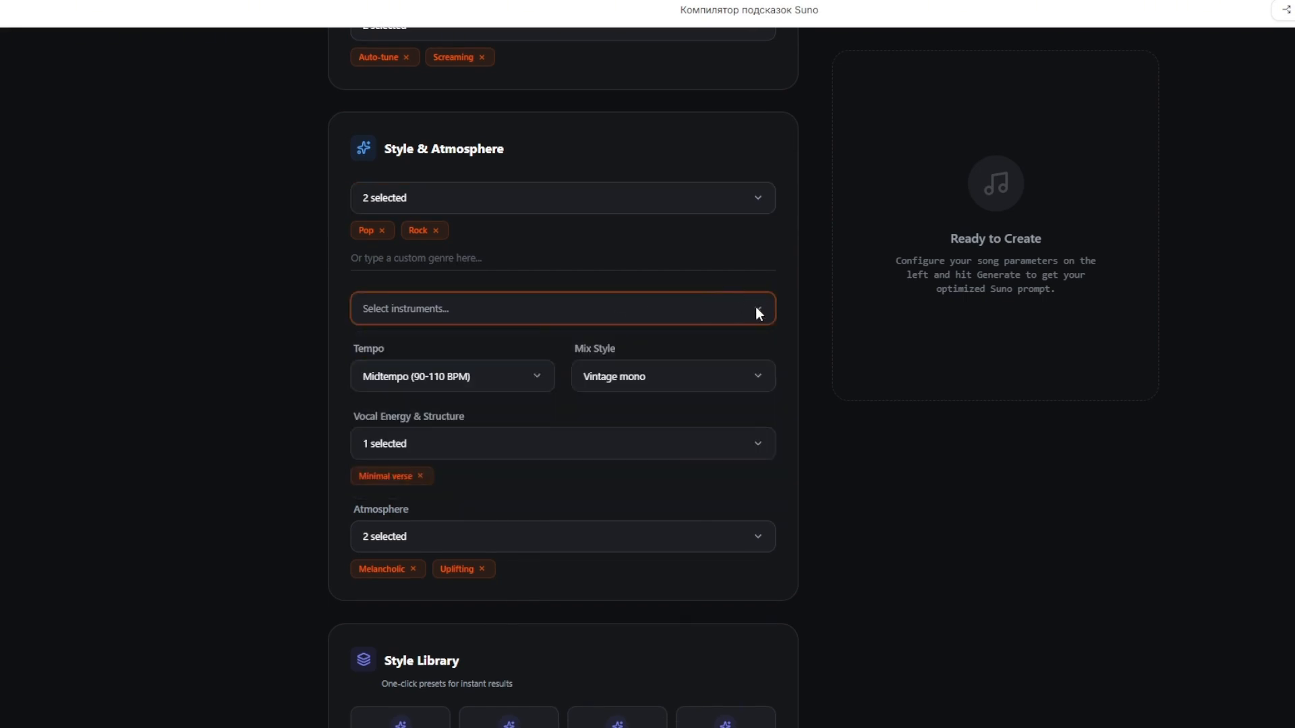
click(758, 309)
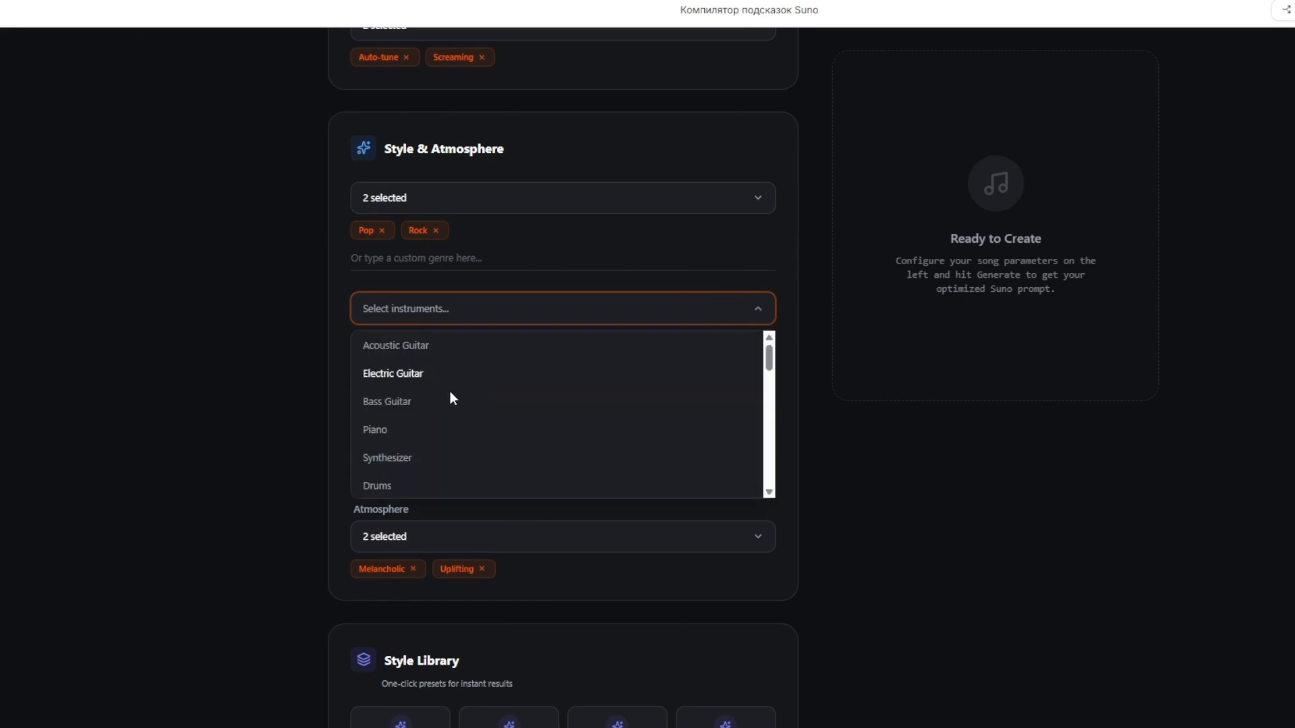
click(379, 402)
click(407, 347)
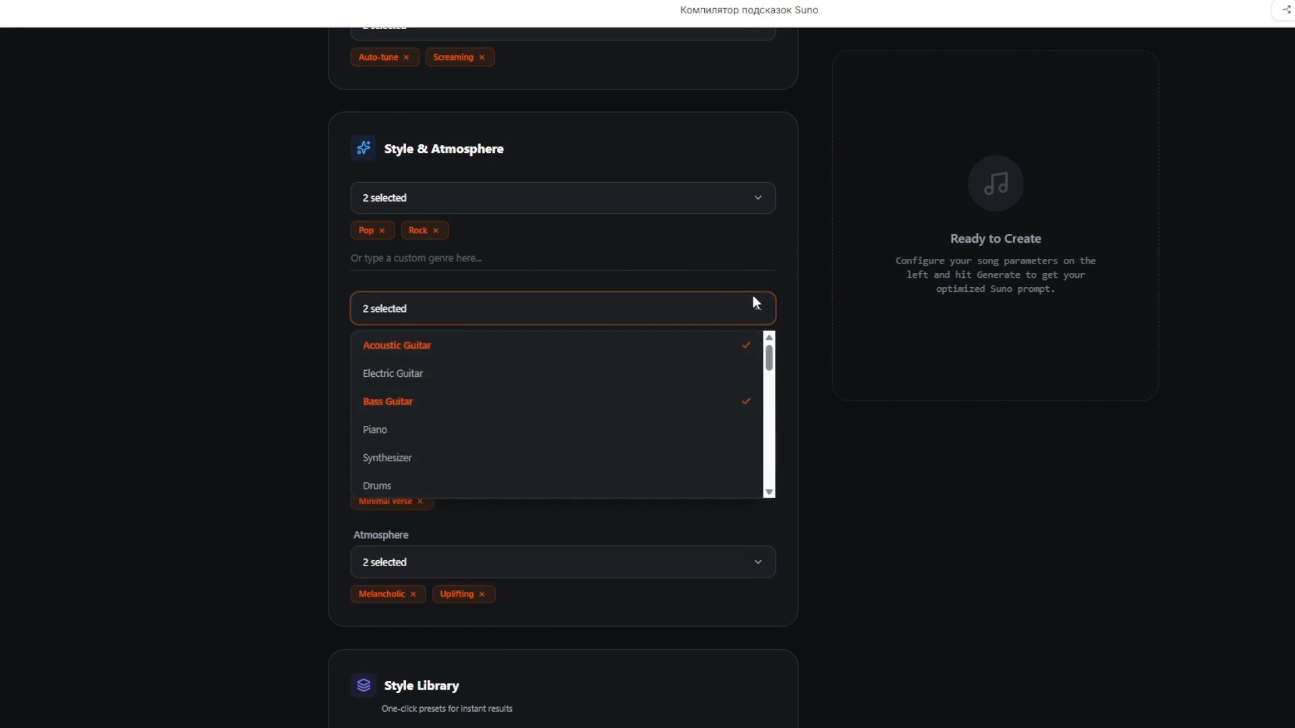
click(758, 311)
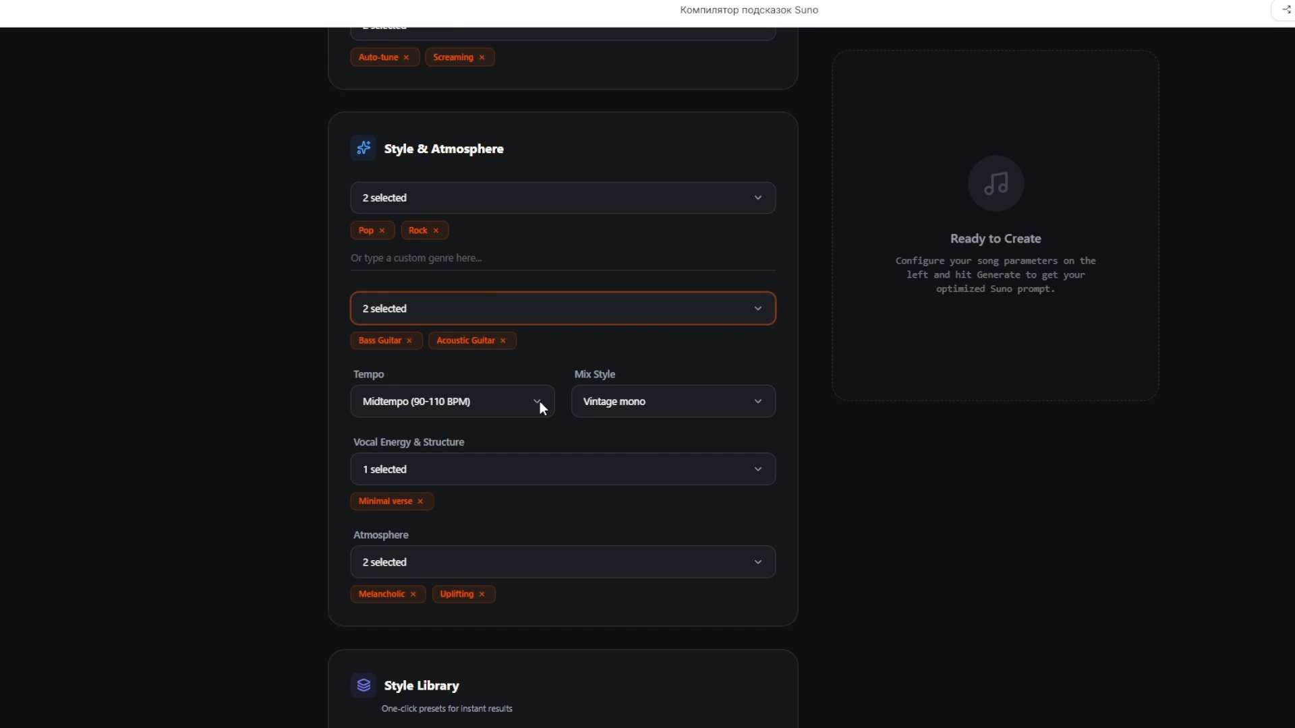
click(718, 403)
click(634, 466)
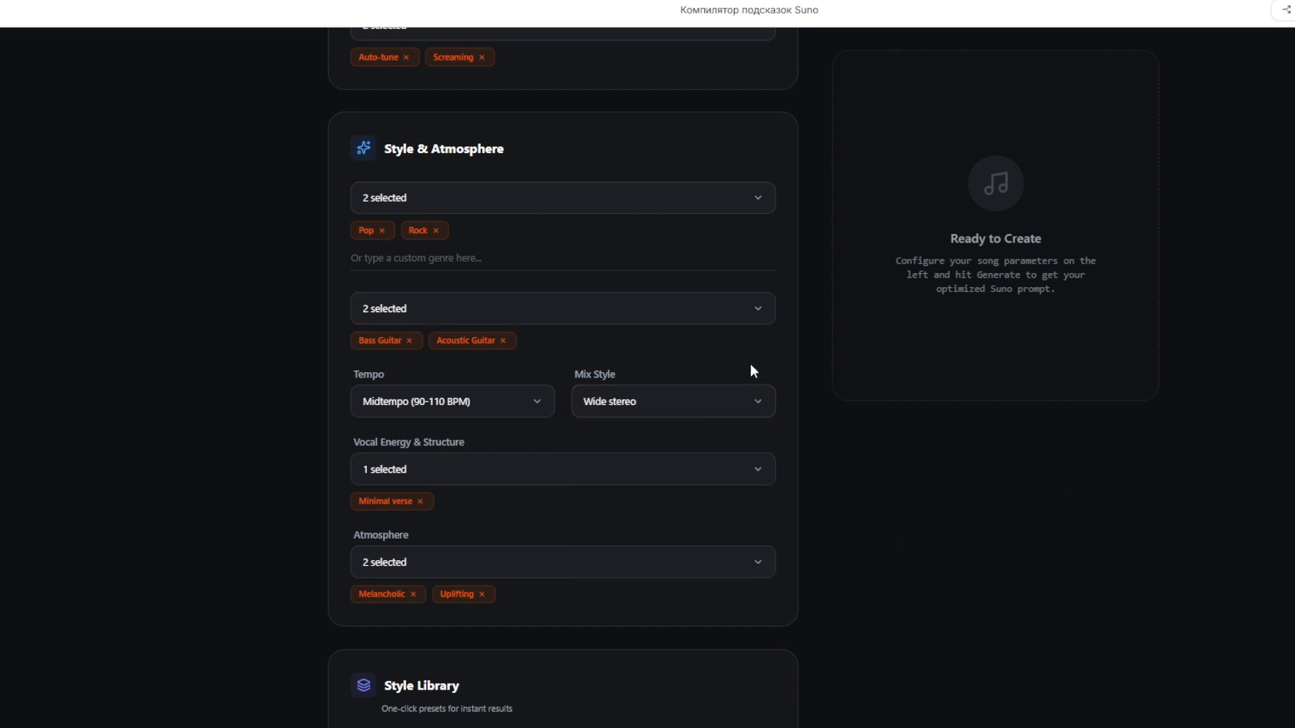
Set the advanced options to 20% Weirdness, 80% Style Influence and 81% Audio Influence
scroll(774, 340, down, 3)
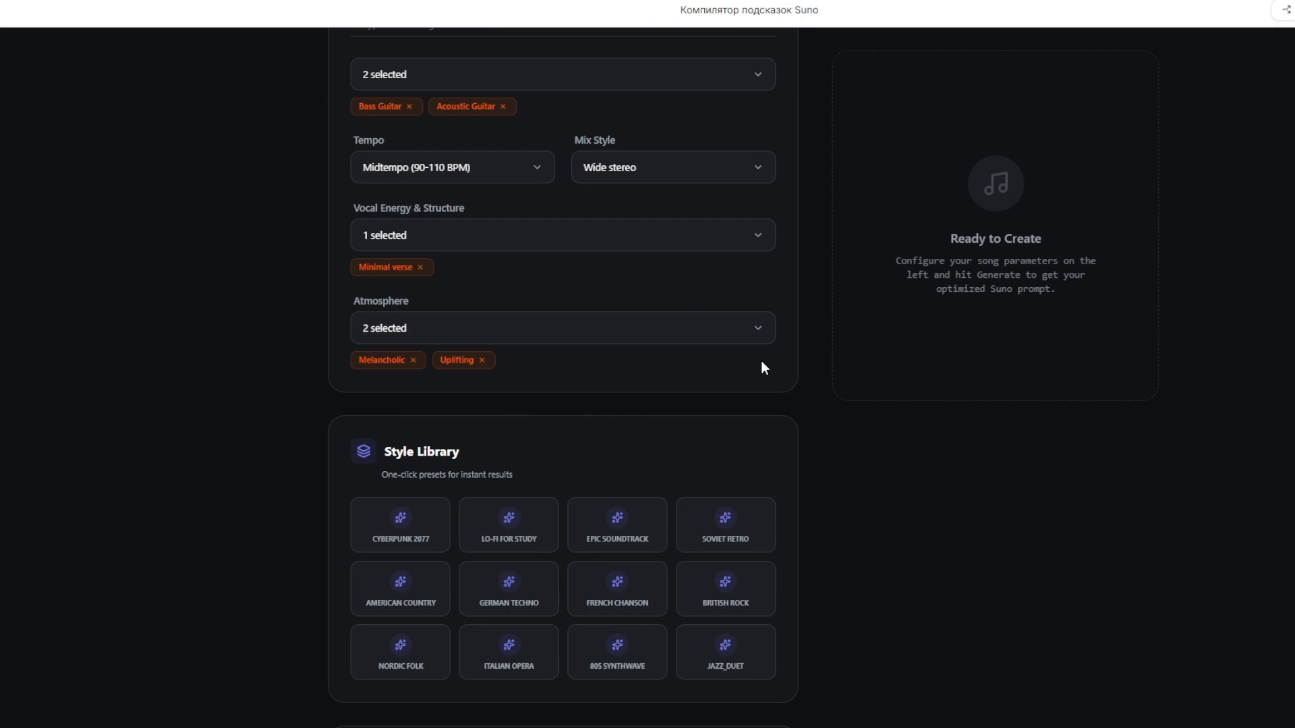
scroll(762, 368, down, 3)
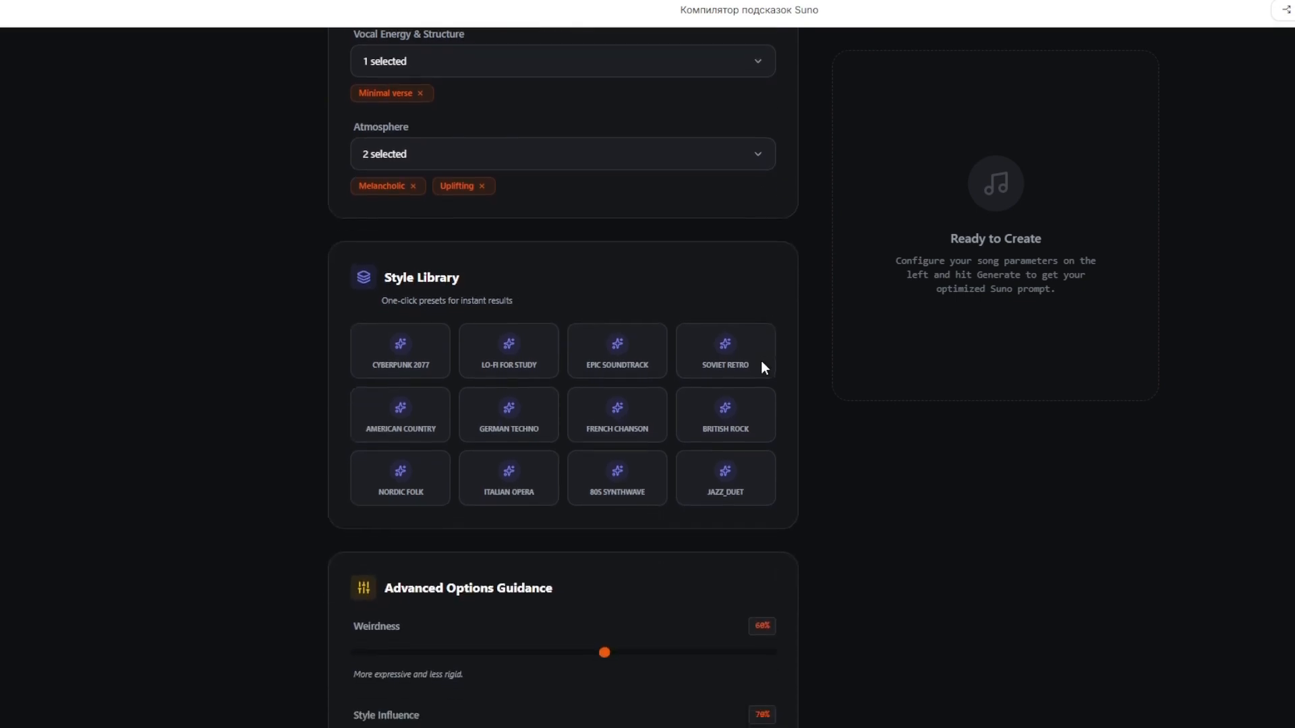
scroll(764, 367, down, 1)
scroll(763, 364, down, 3)
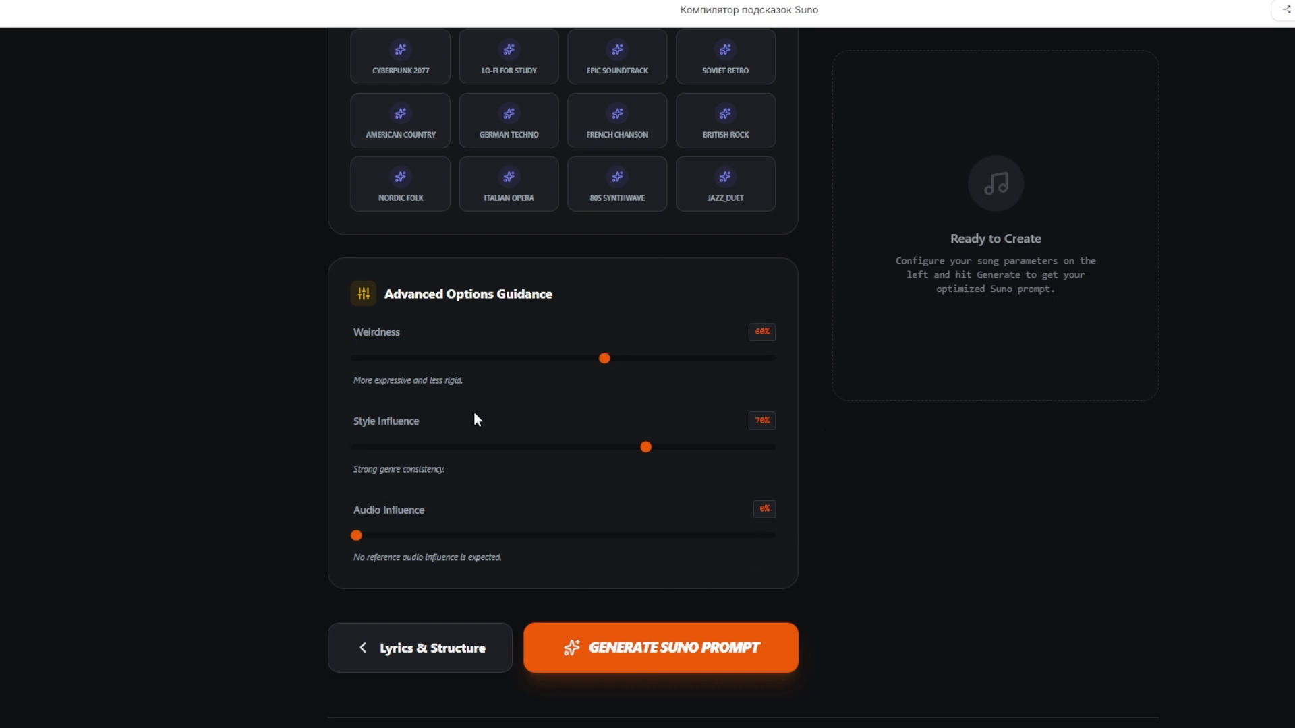
drag(603, 361, 443, 383)
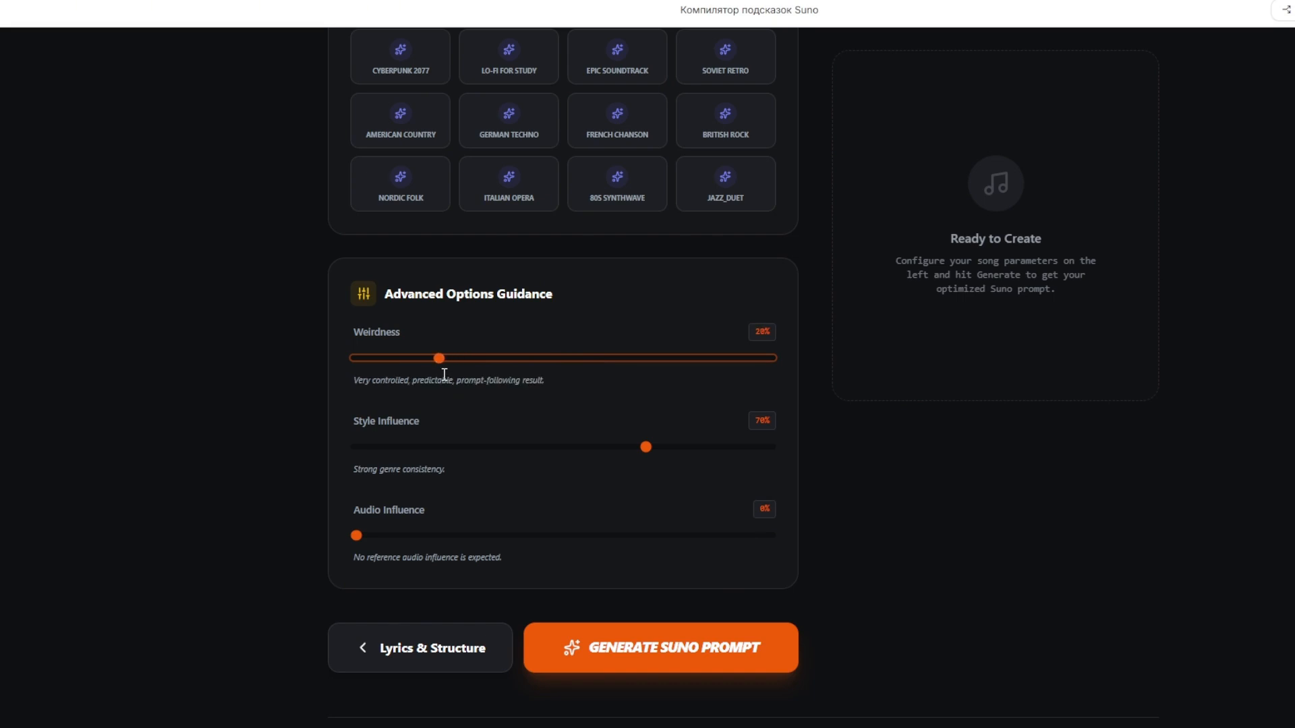
drag(646, 448, 688, 454)
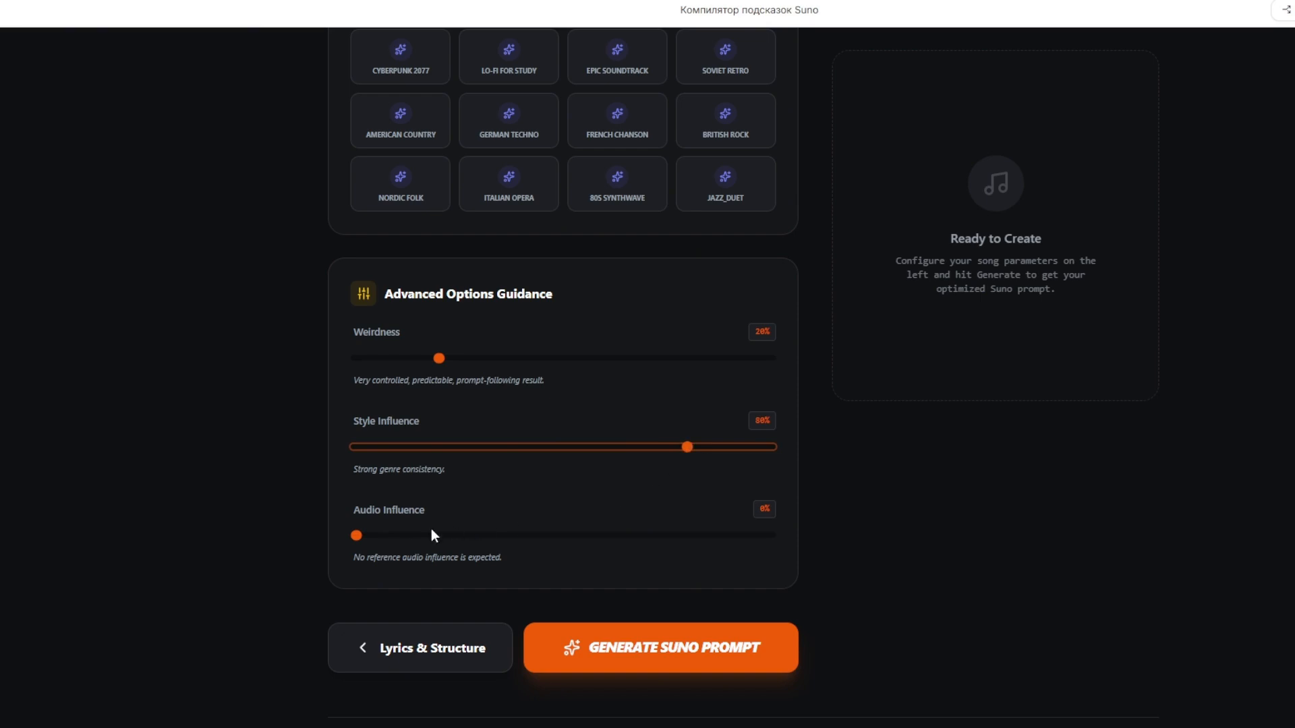
drag(358, 537, 694, 558)
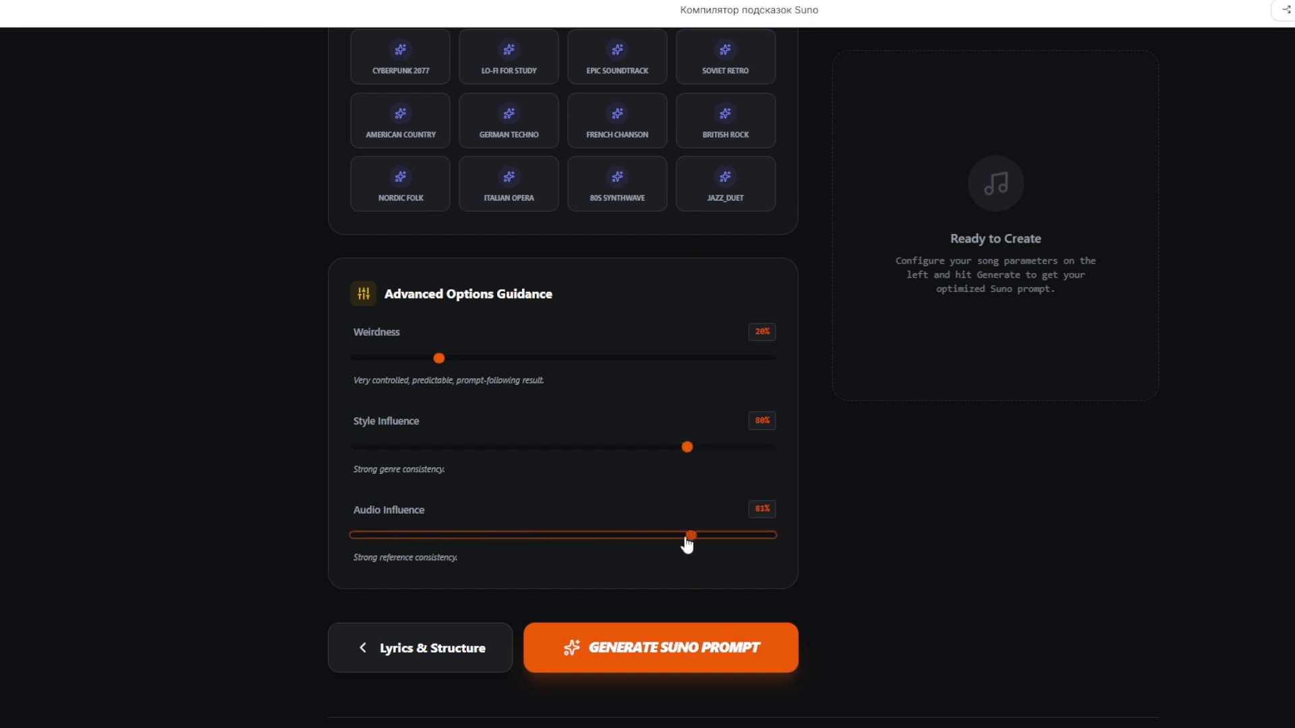
Generate the Suno prompt and review the resulting vocal, style and combined prompts with the slider recommendation
scroll(222, 451, down, 1)
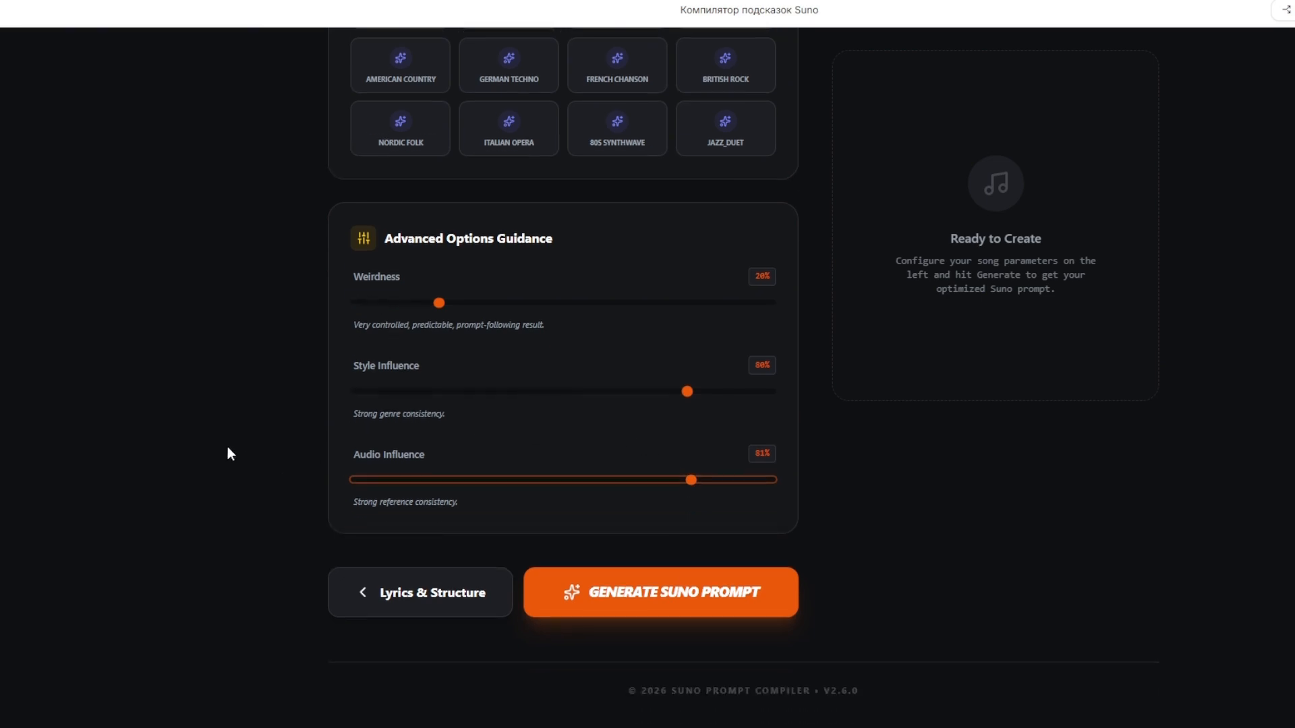
click(684, 593)
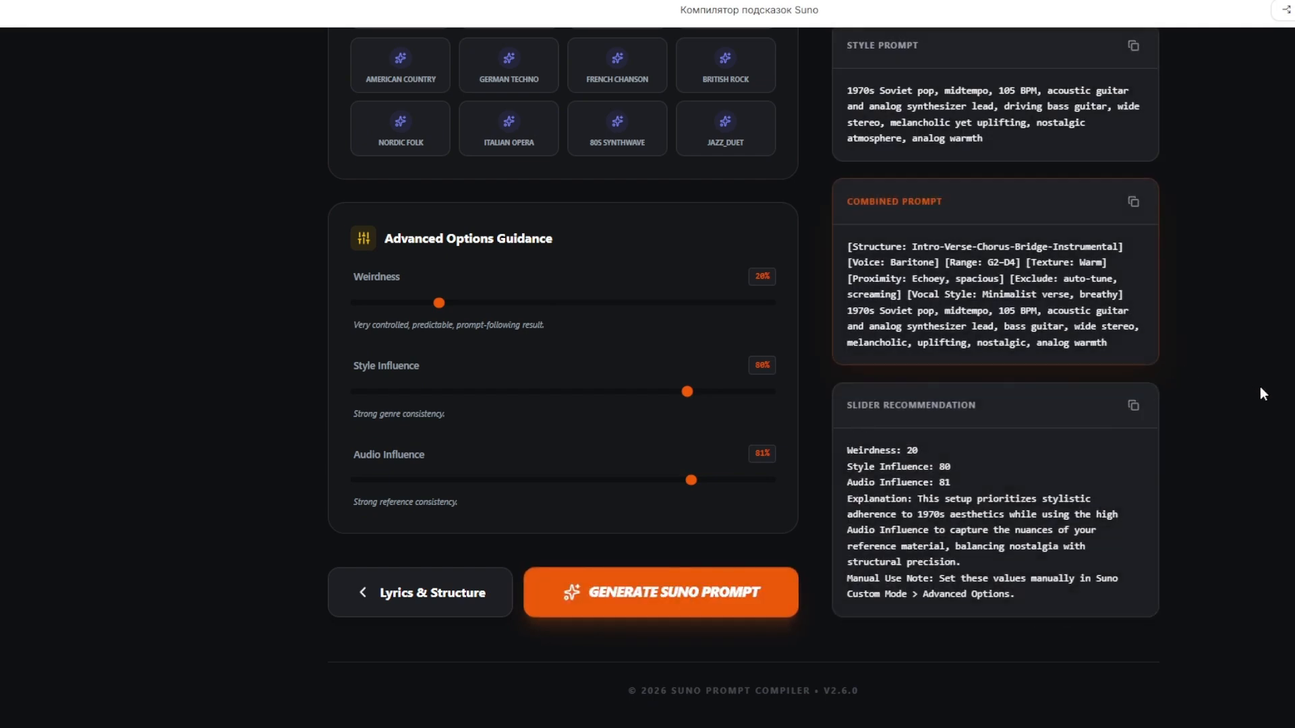
scroll(1047, 375, up, 5)
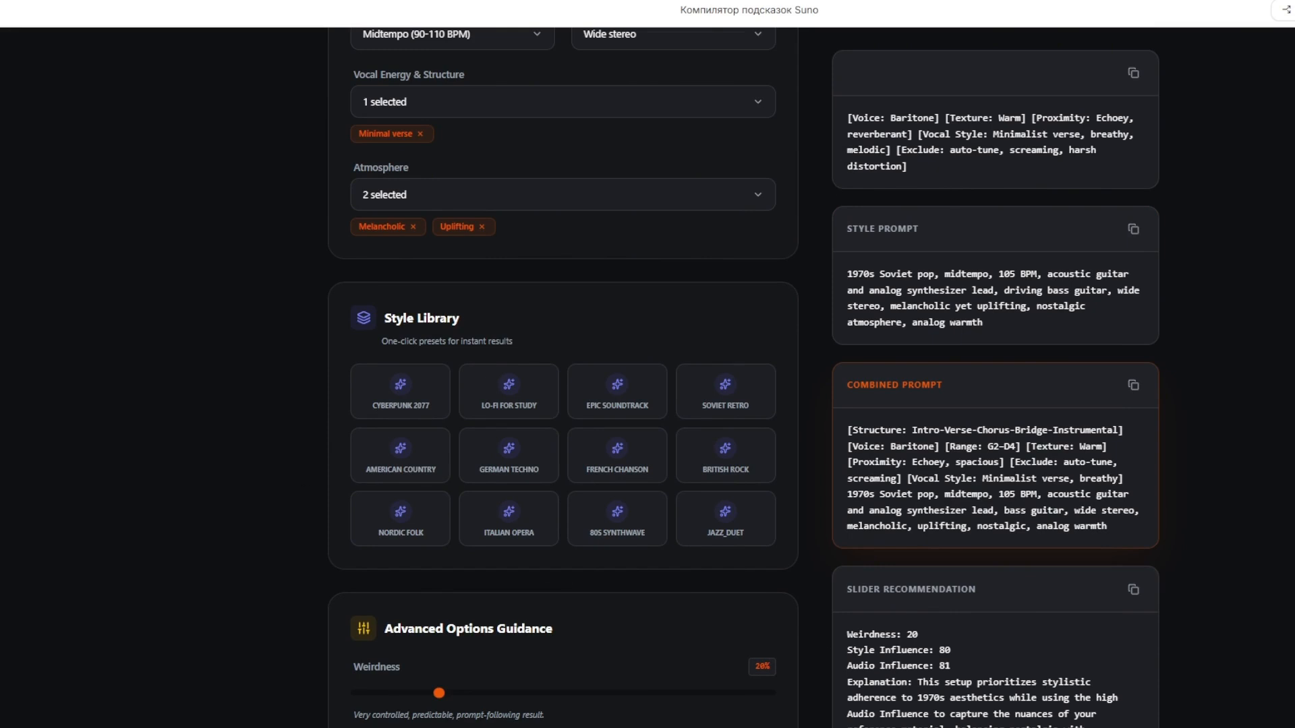
scroll(563, 374, down, 2)
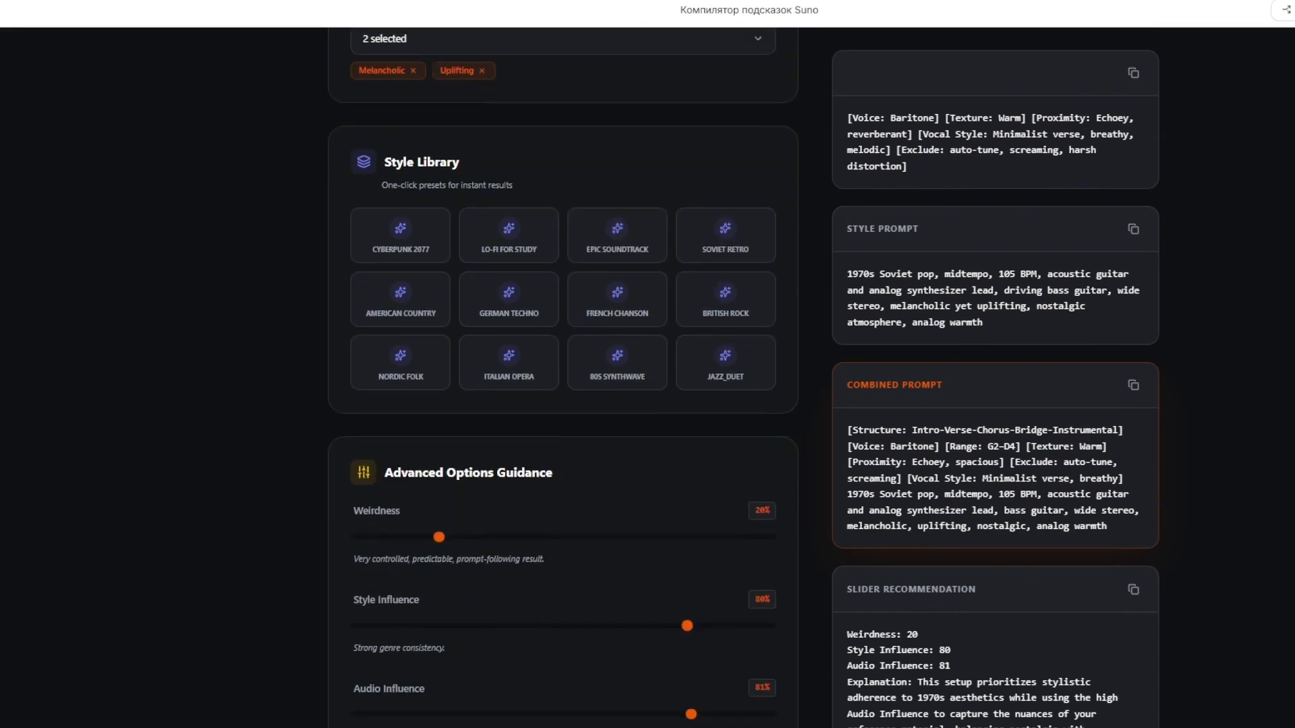
scroll(563, 374, down, 3)
scroll(563, 375, up, 10)
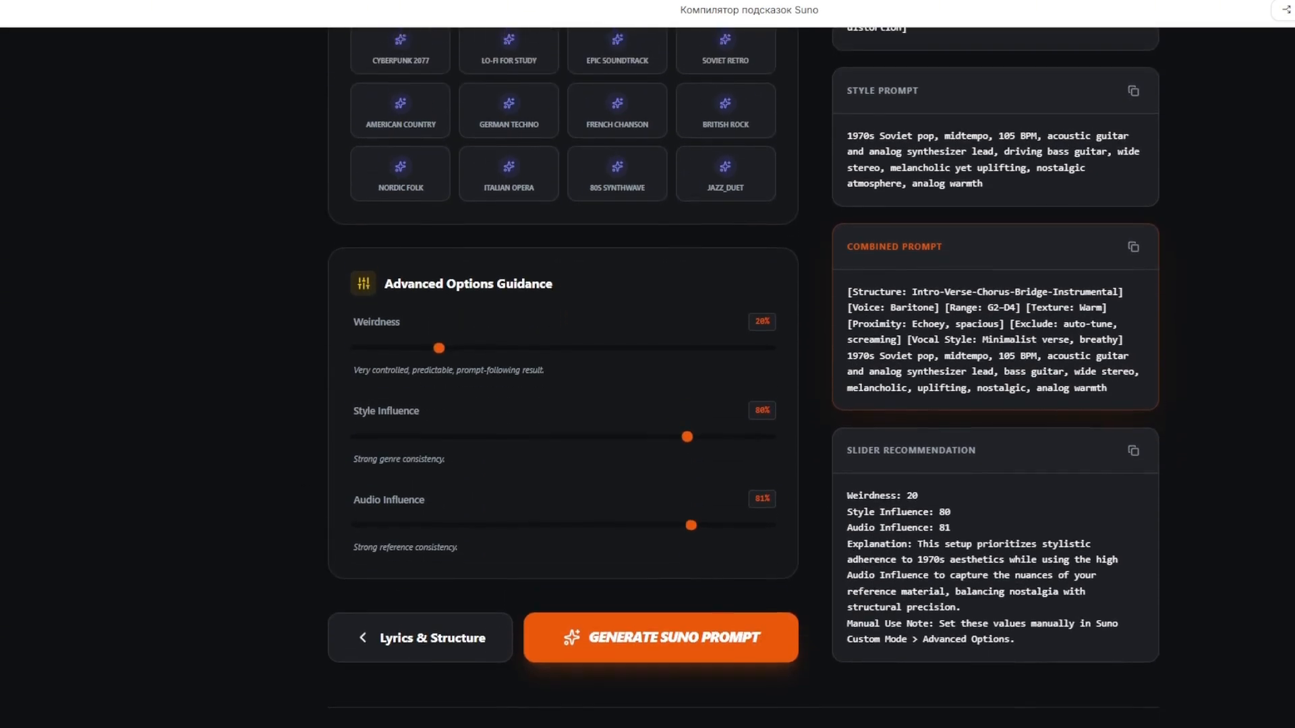
scroll(563, 374, up, 5)
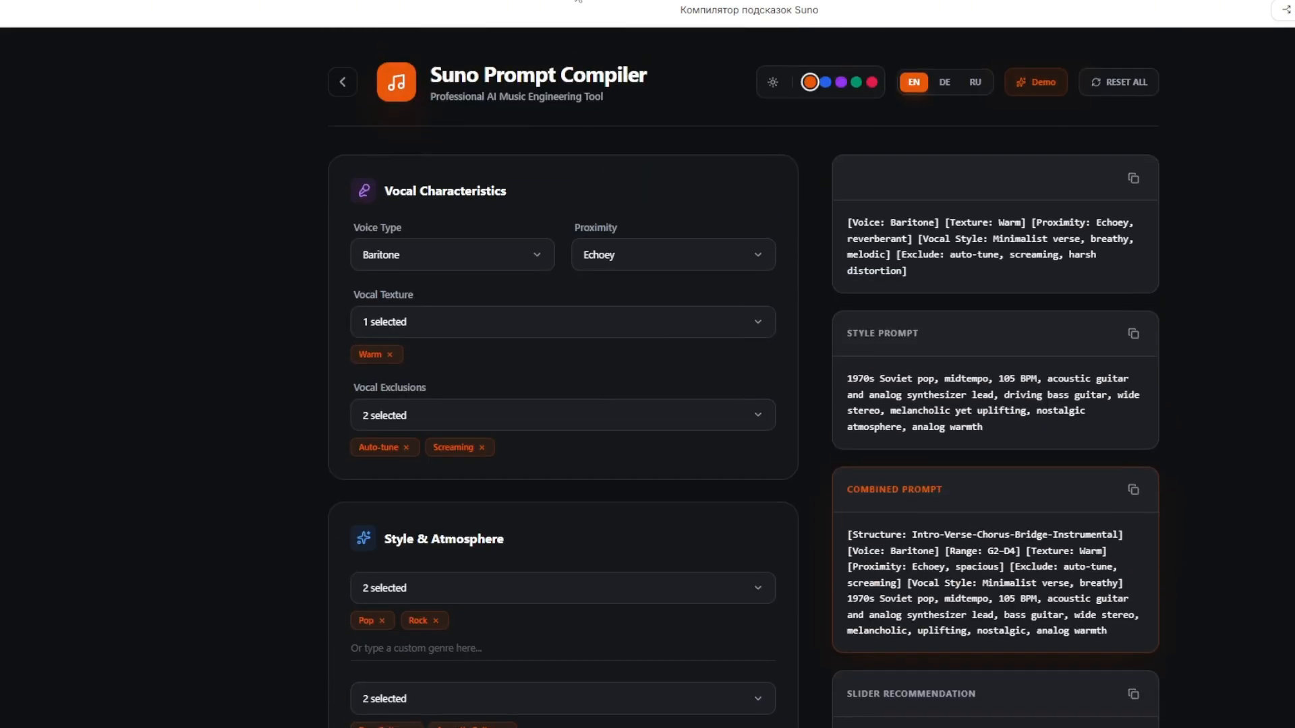
Return to the Lyrics & Structure page, look over its output and copy the generated lyrics
click(334, 81)
click(423, 372)
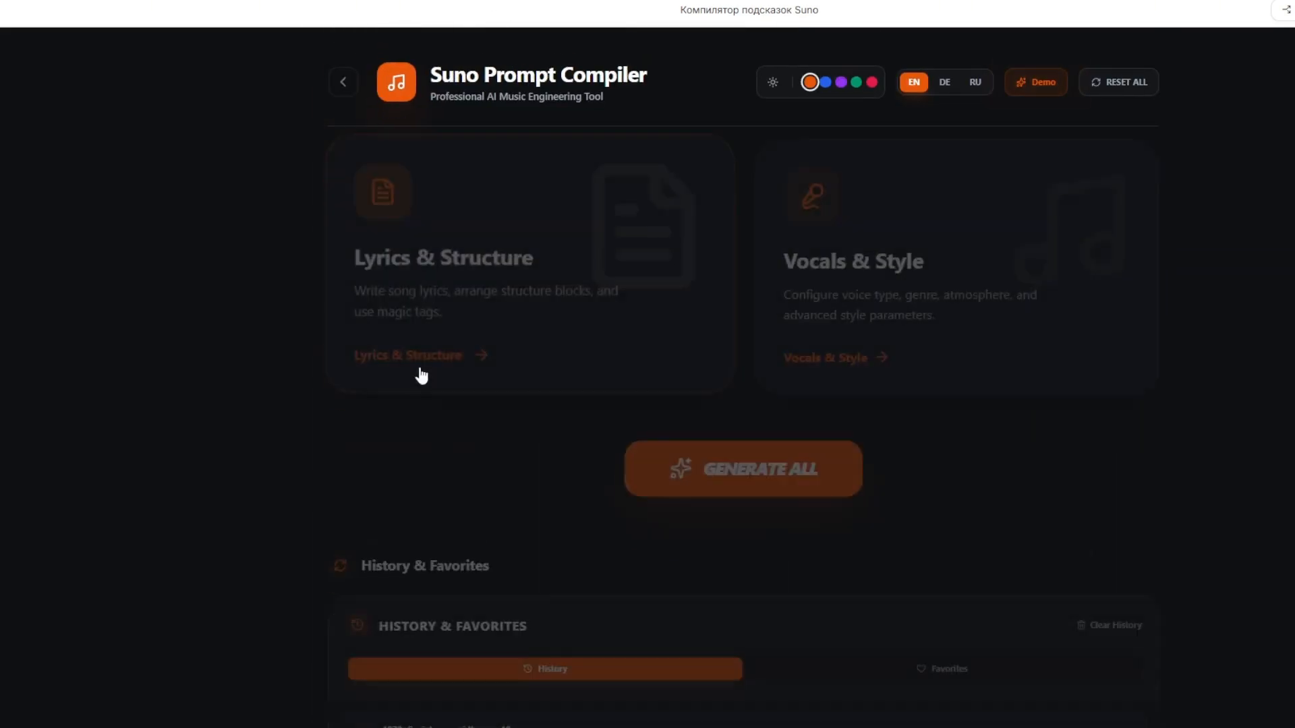
scroll(963, 364, down, 15)
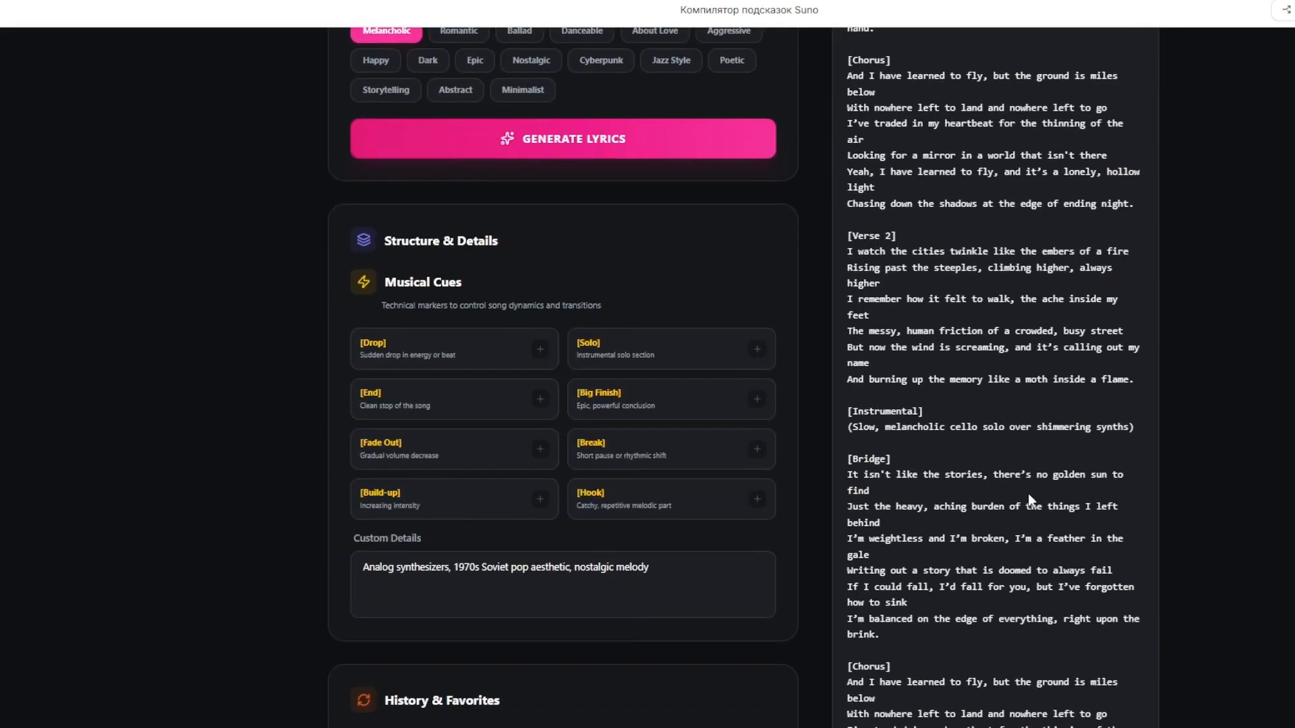
scroll(1028, 496, down, 3)
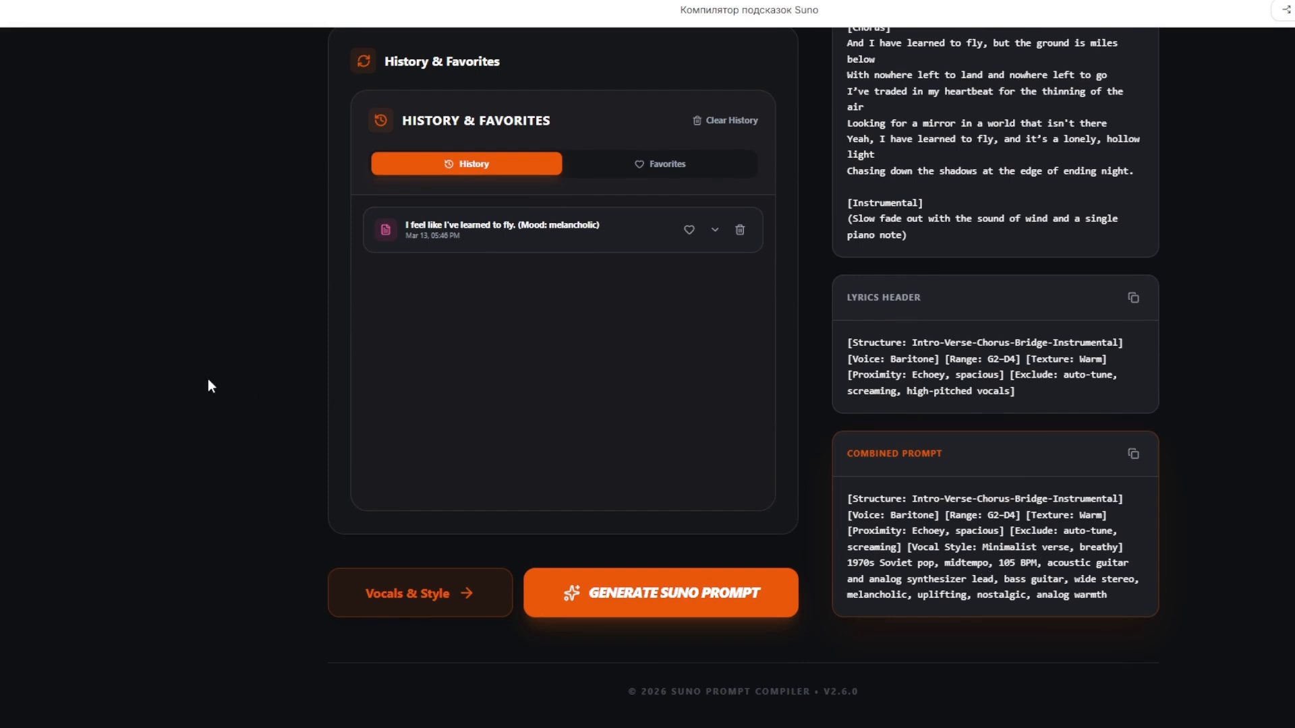
scroll(122, 282, up, 15)
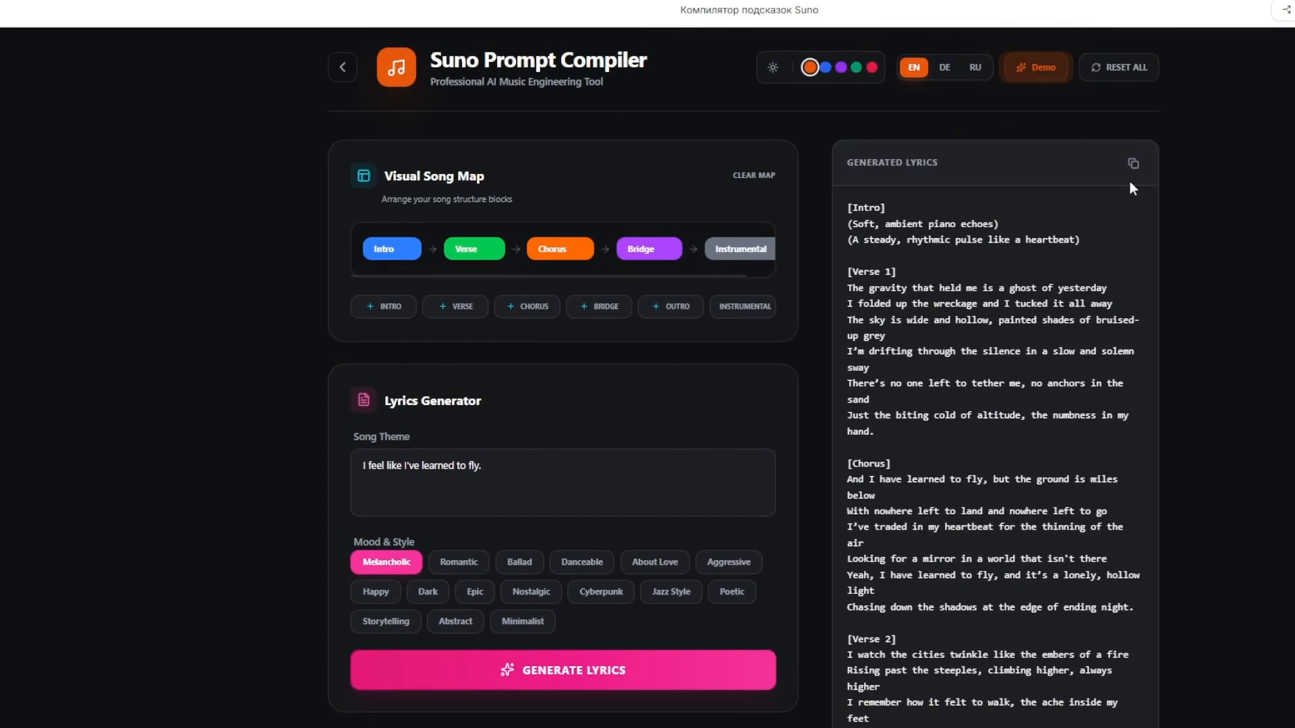
click(1134, 164)
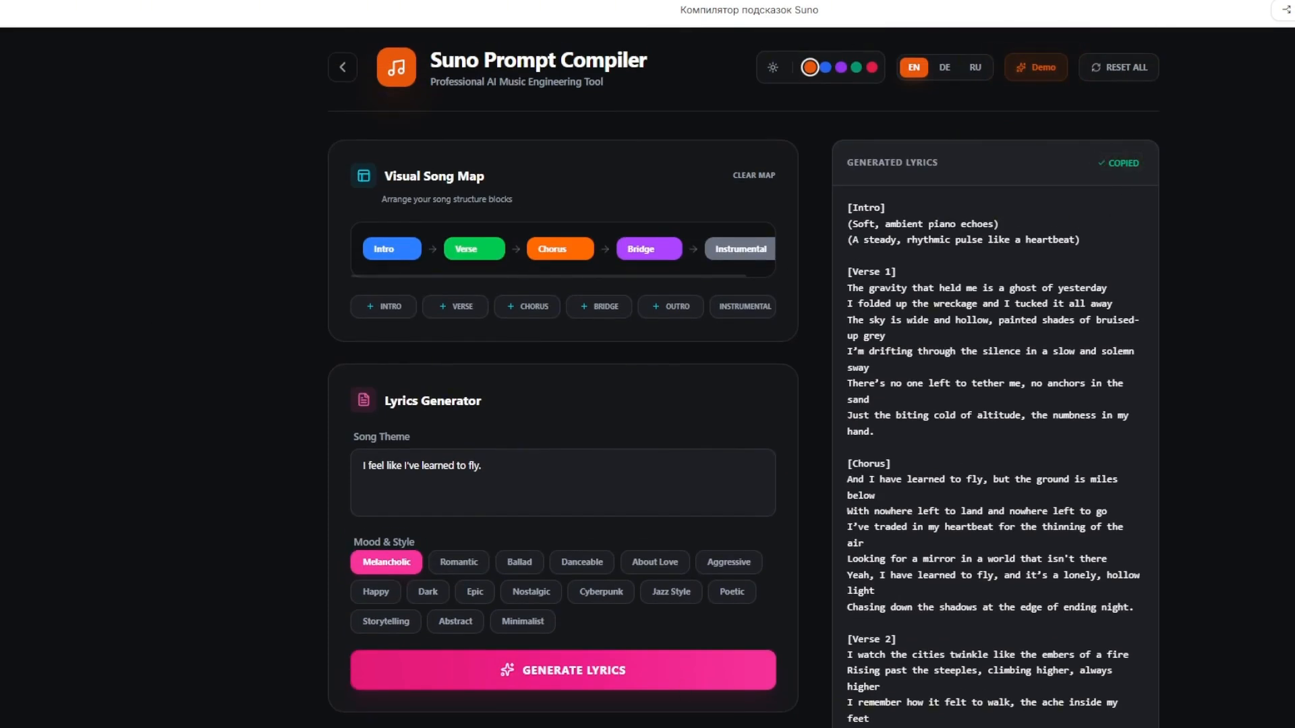
Switch to Suno and paste the copied lyrics into the Lyrics field of the advanced creation form
key(alt+Tab)
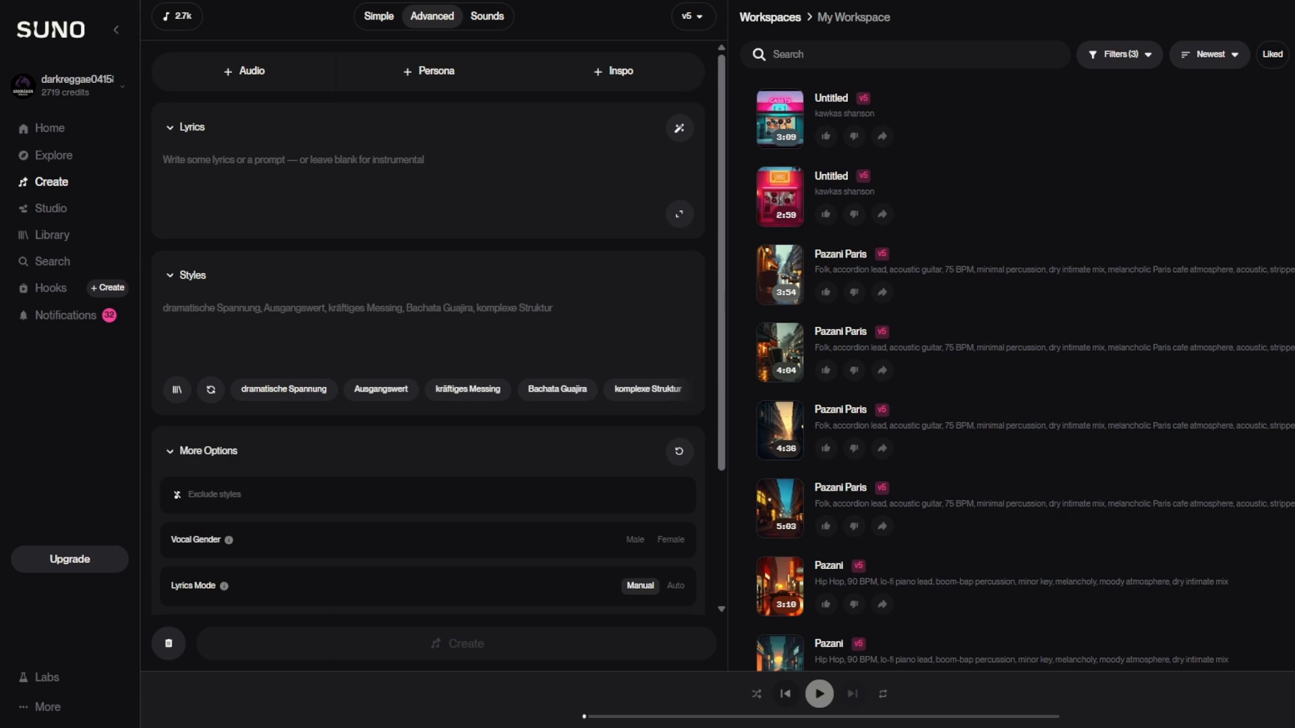
click(197, 166)
key(ctrl+v)
Copy the Lyrics Header from Suno Prompt Compiler and insert it above the [Intro] section of the lyrics in Suno
key(alt+Tab)
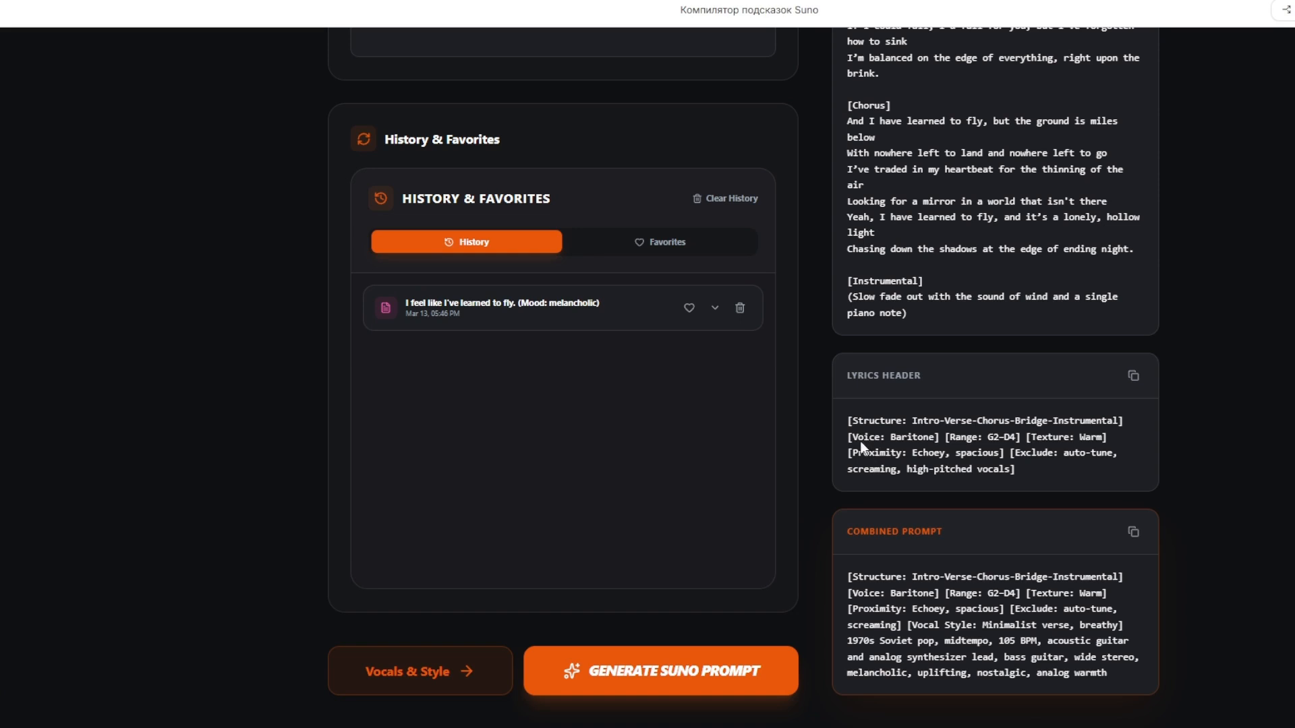
click(1133, 374)
key(alt+Tab)
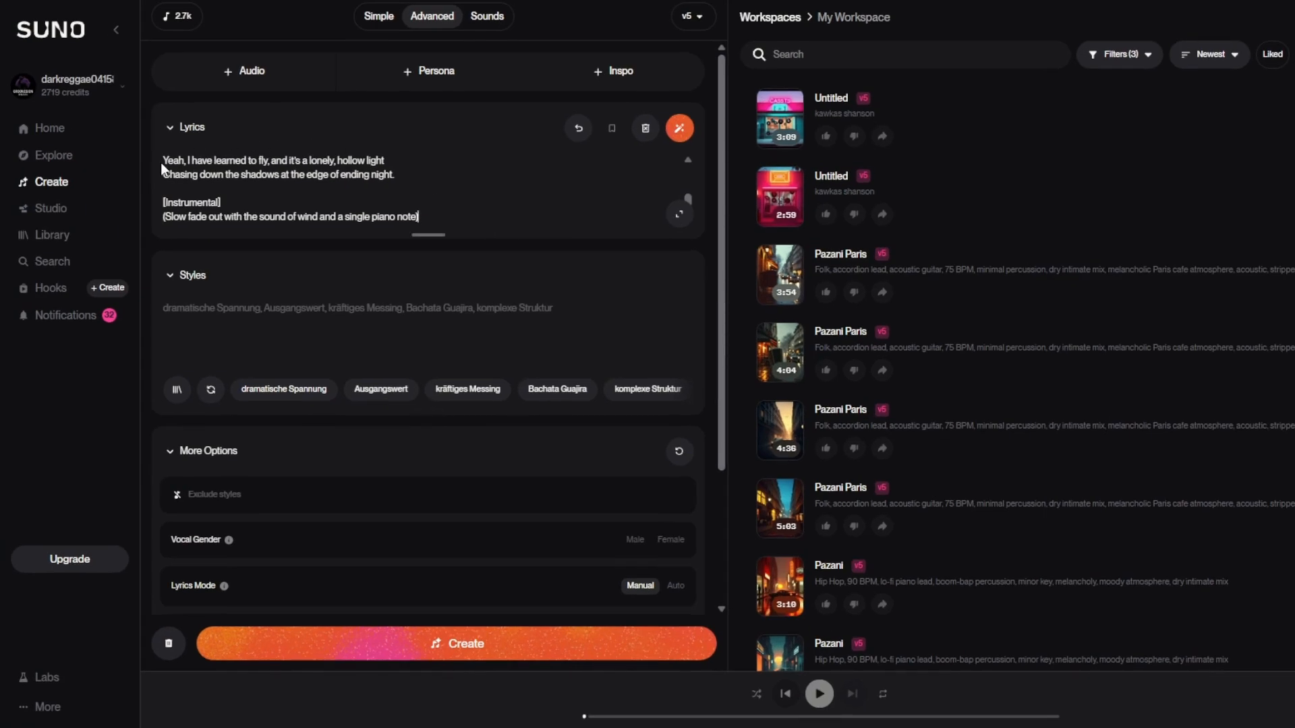
drag(690, 198, 569, 144)
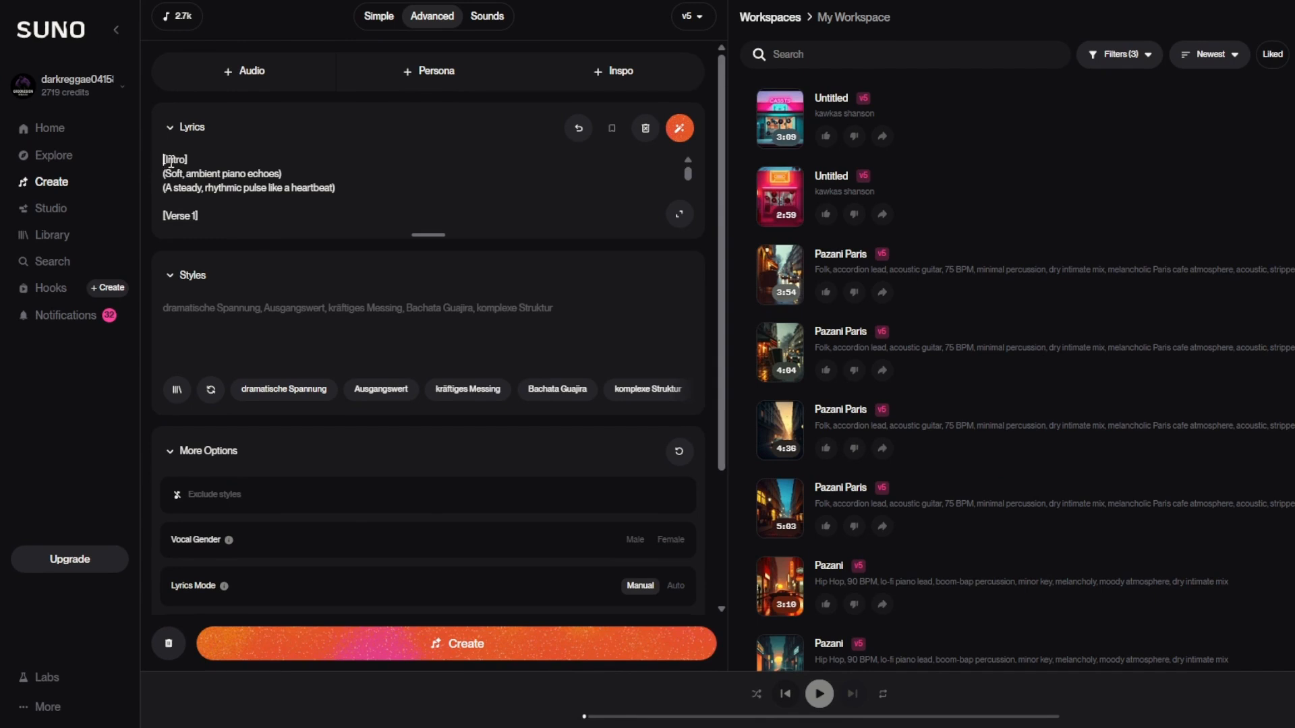
key(Return)
key(Return)
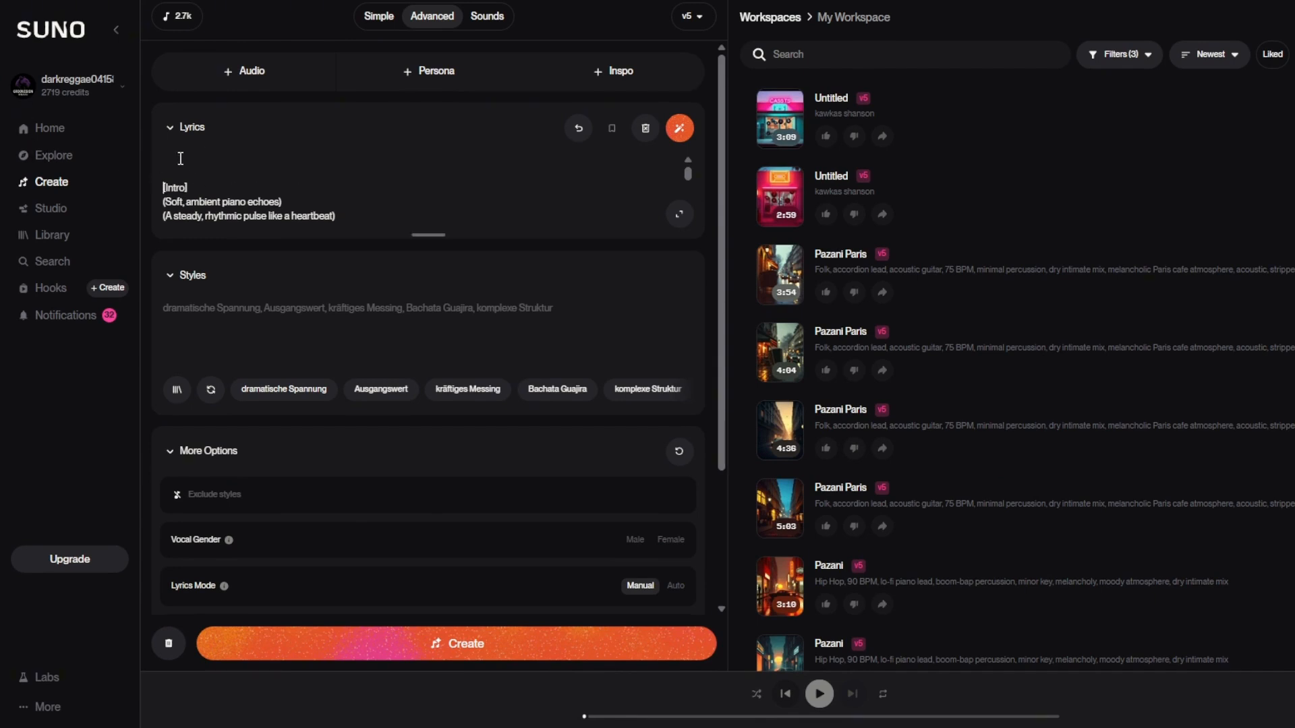
key(ctrl+v)
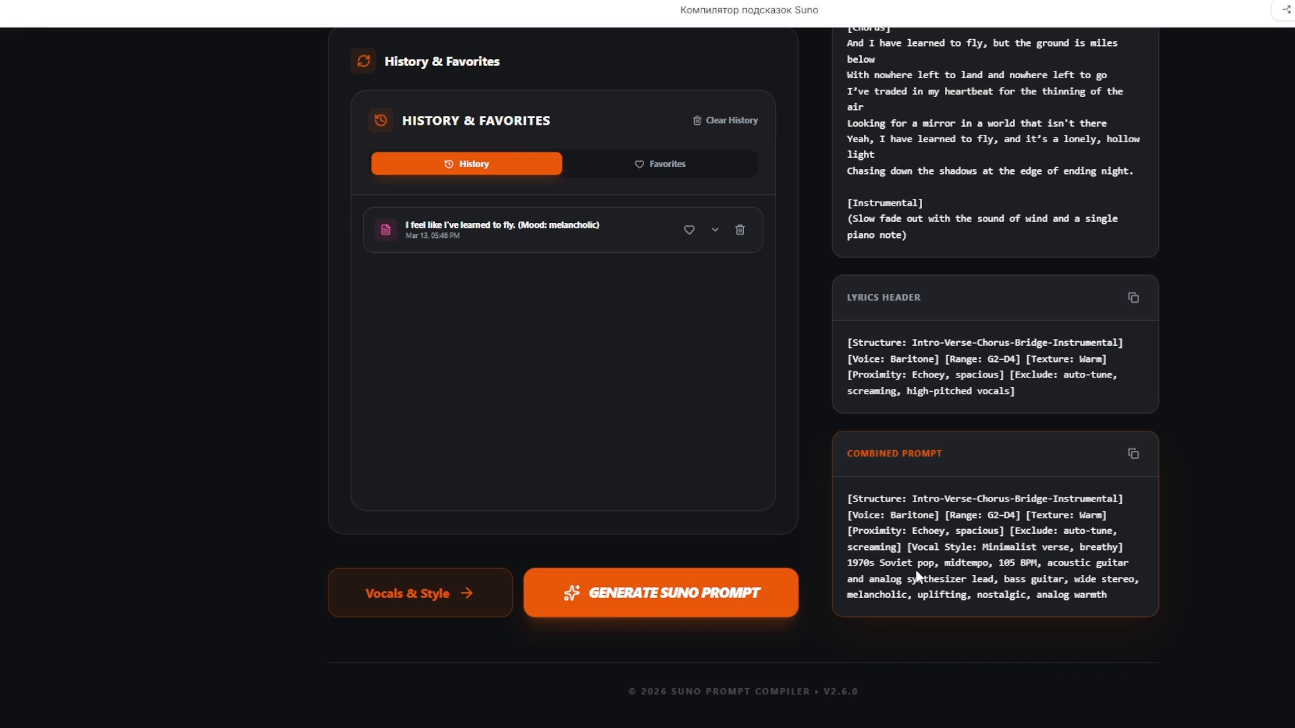
Copy the Combined Prompt's style text from "1970s Soviet pop" to "analog warmth" into Suno's Styles field and create the song
drag(849, 564, 1089, 597)
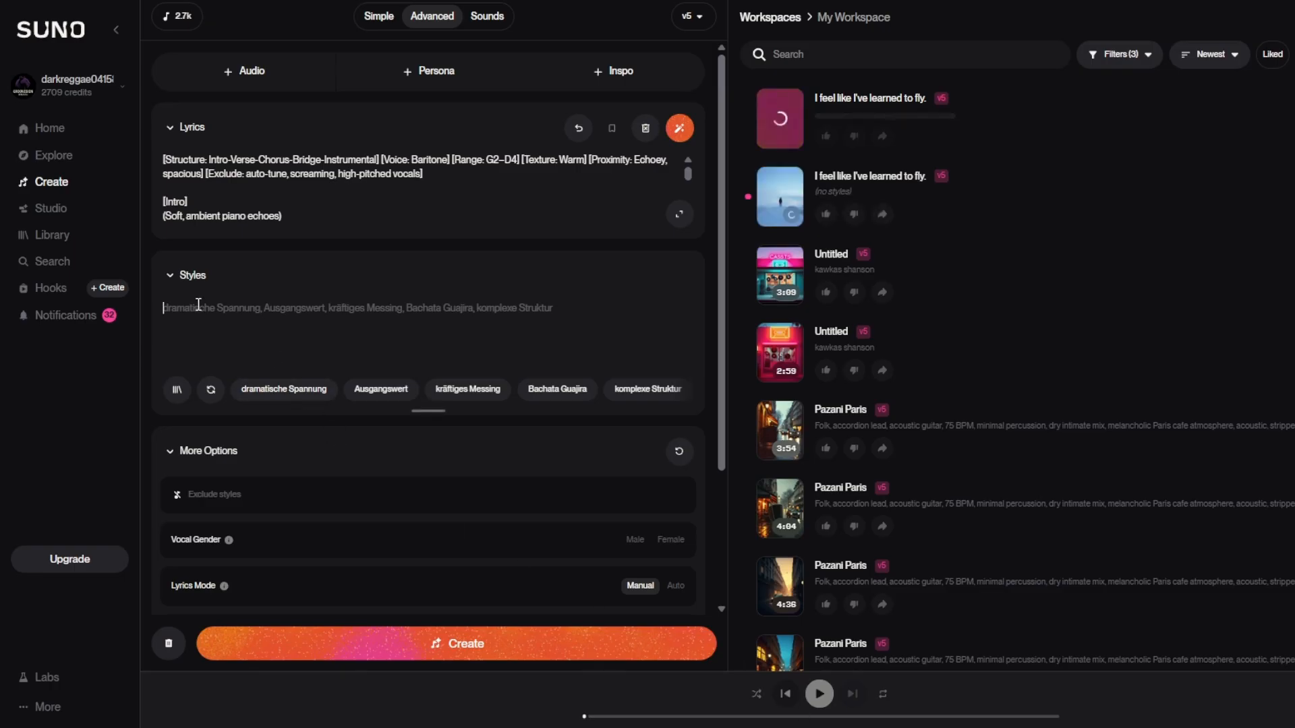
click(198, 305)
key(ctrl+v)
click(466, 644)
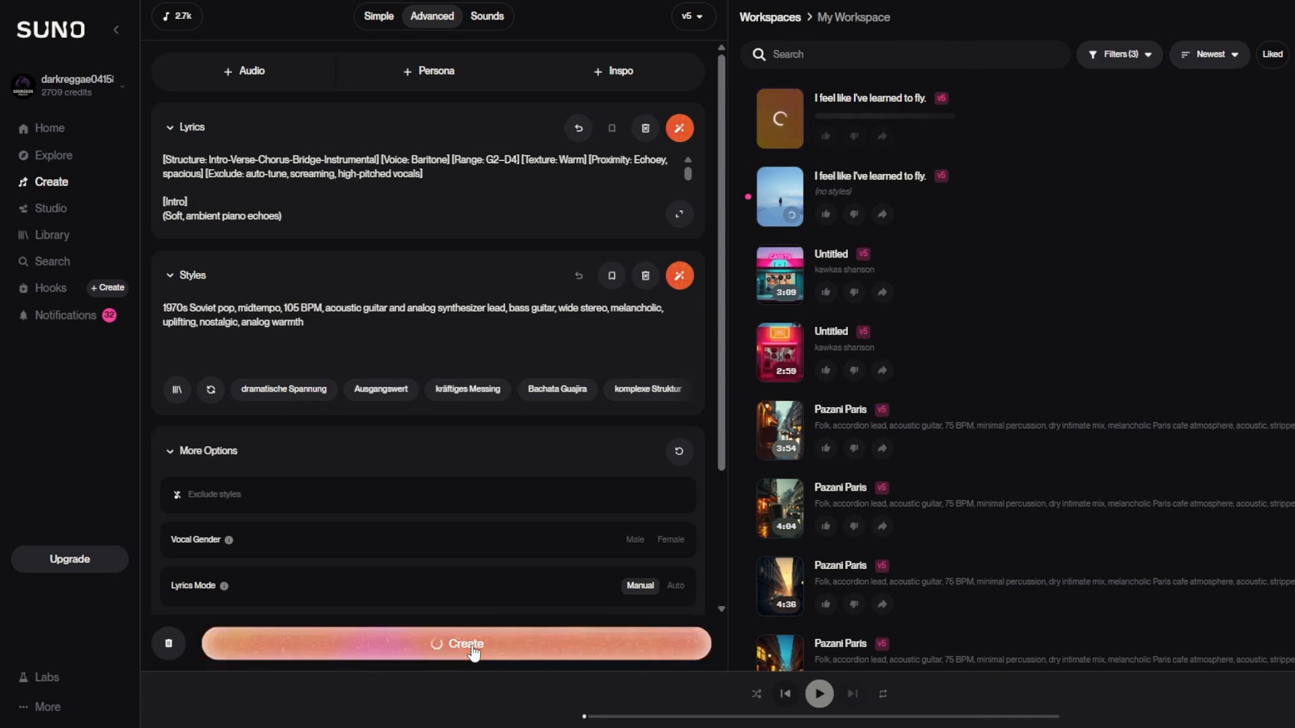